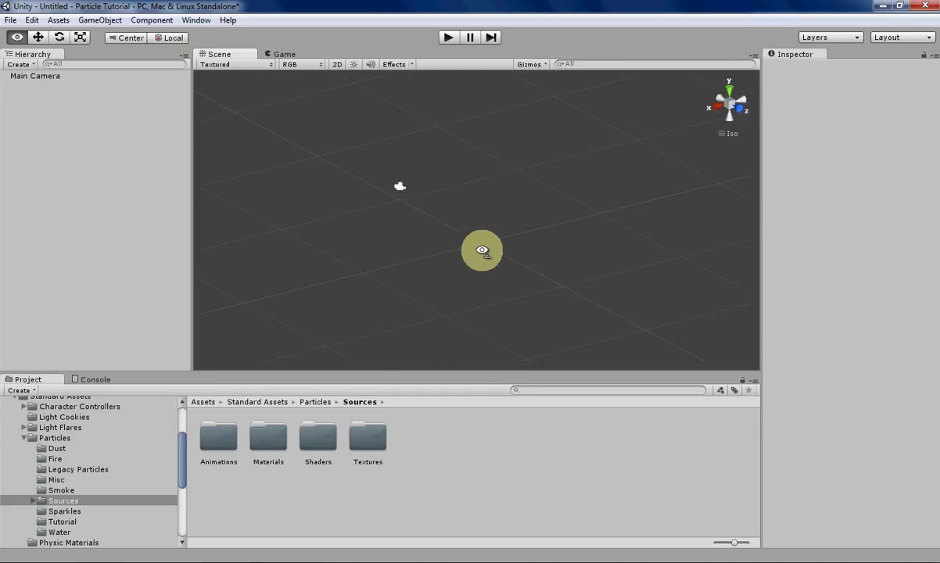
Create a new Particle System object in the scene
left_click(102, 21)
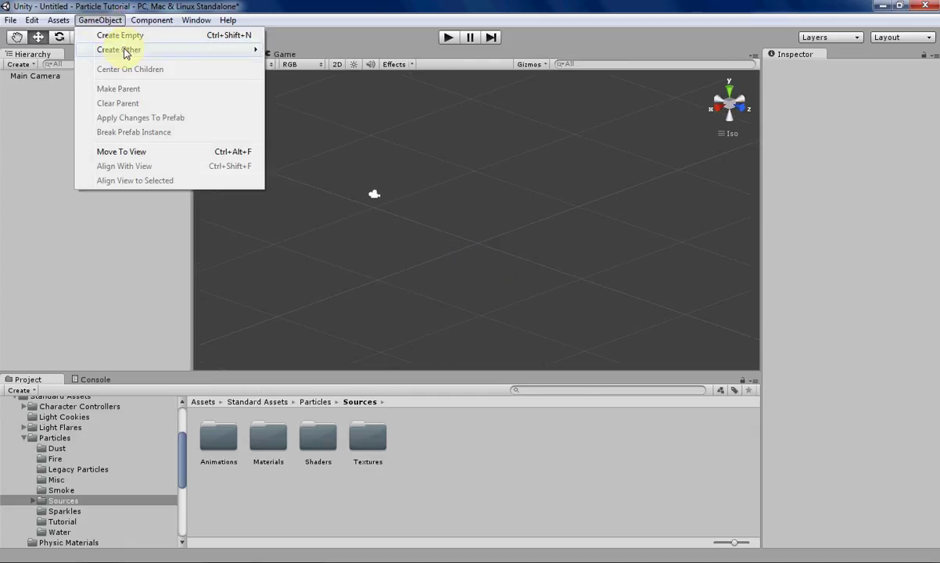
mouse_move(125, 53)
left_click(343, 51)
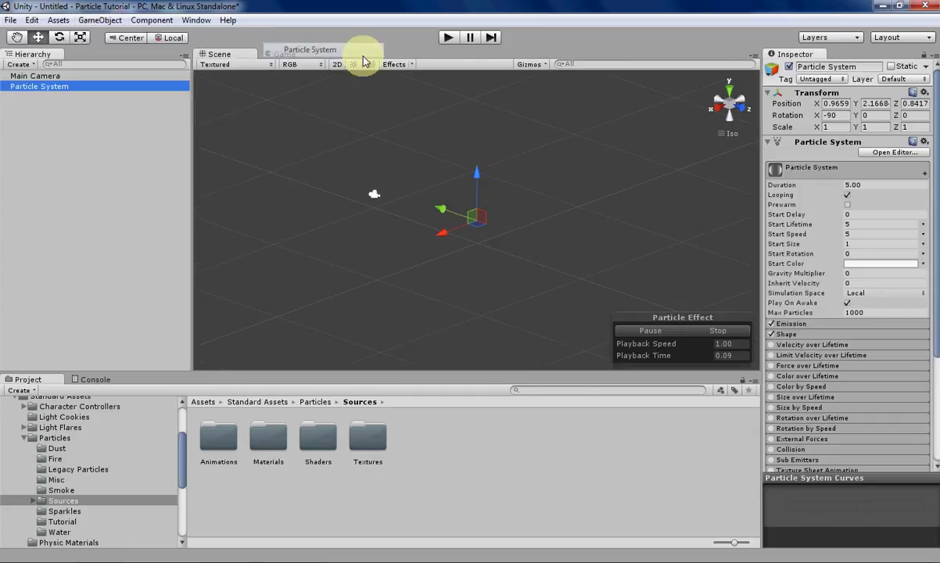
Set the particle system's position to 0, 0, 0 and its X rotation to 0
left_click(833, 103)
type("0")
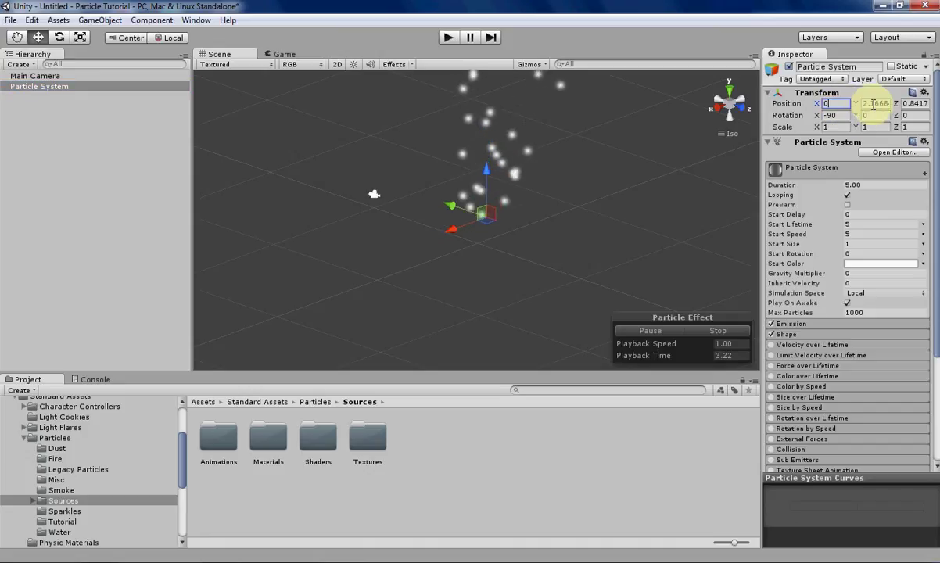
type("0")
left_click(915, 103)
type("0")
left_click(844, 115)
type("0")
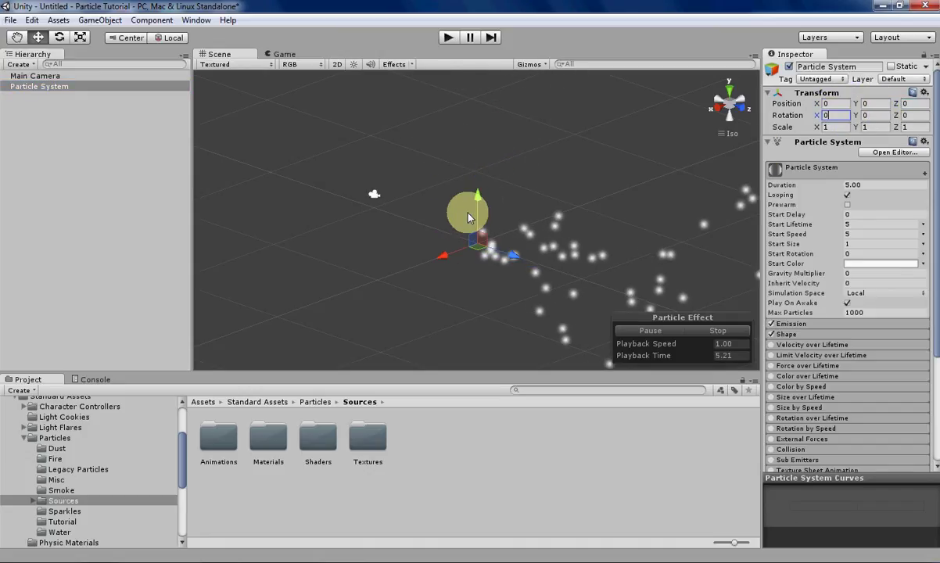
Expand the Shape and Emission modules and change the emitter shape to Sphere with radius 0
right_click_drag(572, 223, 426, 218)
left_click_drag(614, 273, 357, 199, "alt")
left_click(785, 335)
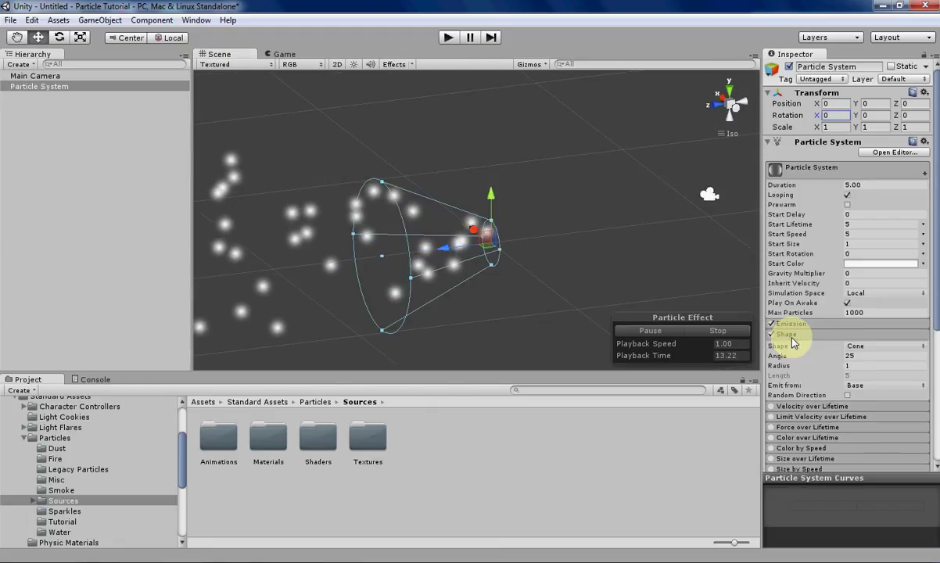
left_click(810, 324)
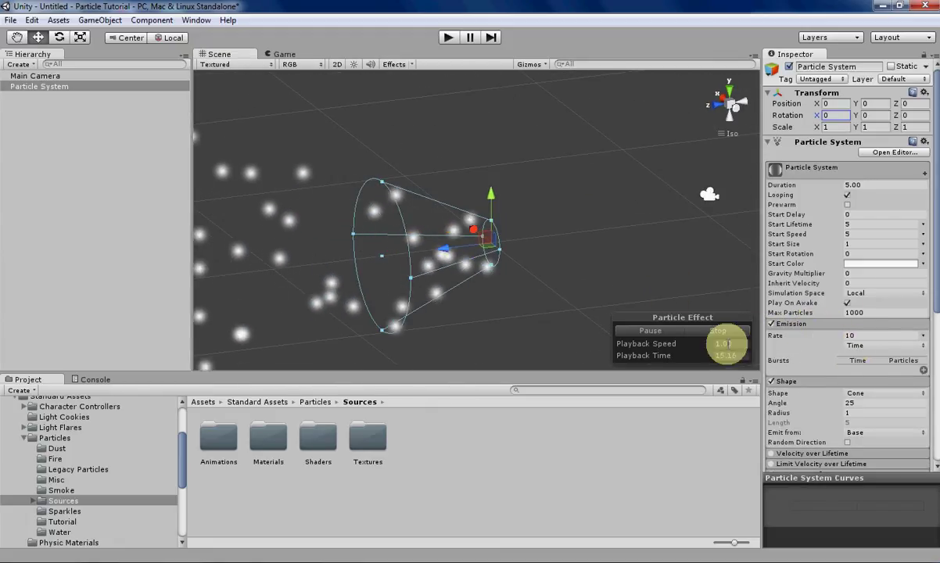
scroll(867, 336, "down", 3)
left_click(883, 315)
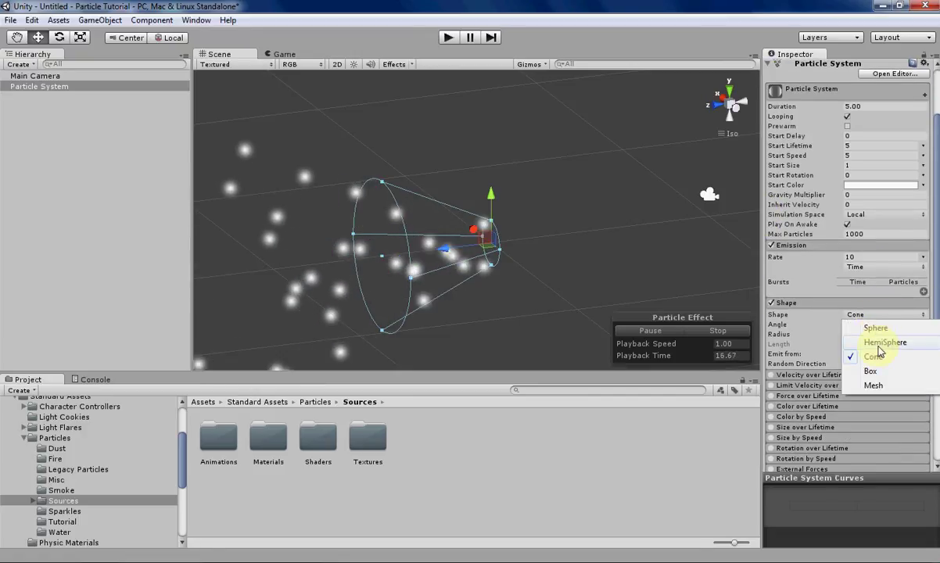
left_click(877, 328)
left_click(864, 324)
type("0")
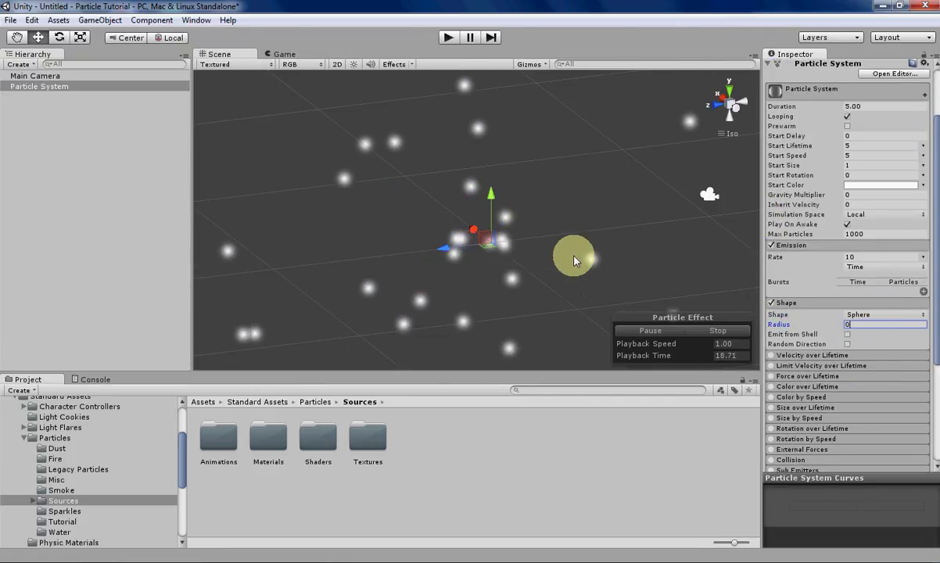
Try a sphere emitter radius of 10, then reduce it to 7
middle_click_drag(554, 230, 540, 256)
scroll(540, 257, "down", 4)
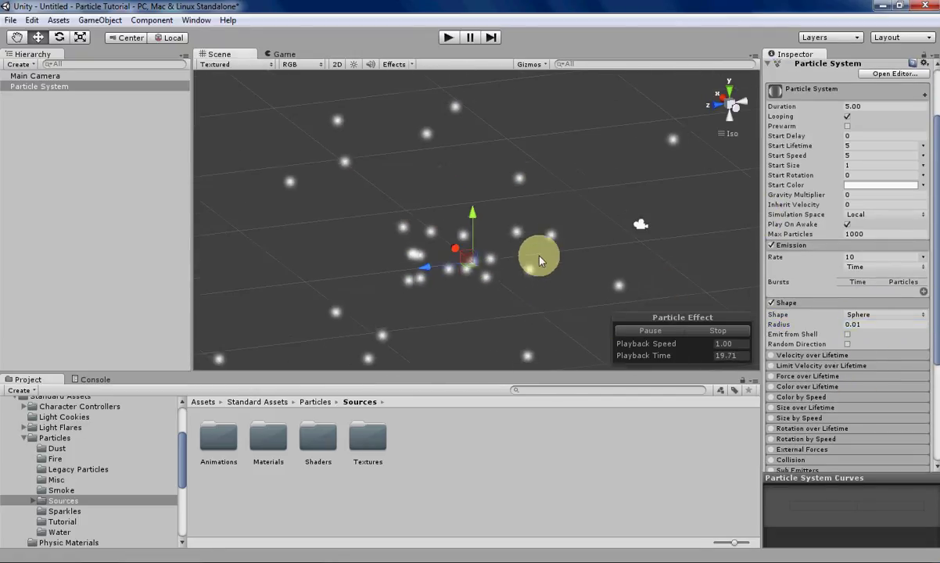
left_click(864, 325)
type("10")
key("Return")
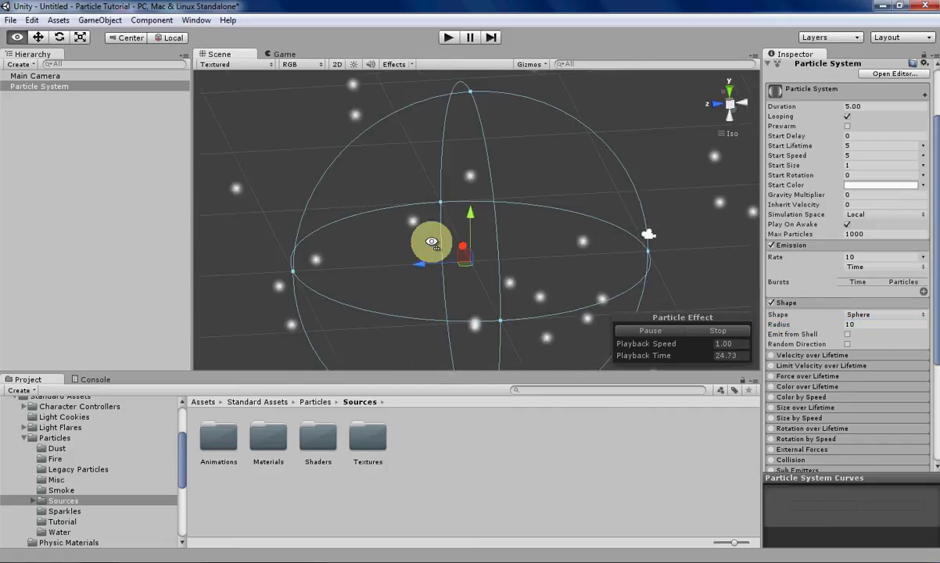
left_click(870, 326)
type("7")
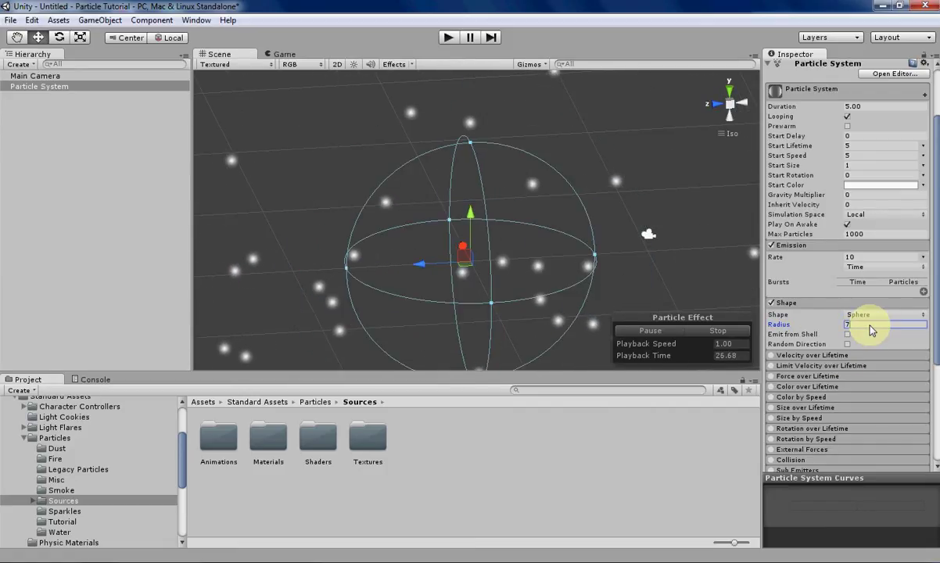
Make the particles move inward with a start speed of -5 and a start lifetime of 1
left_click(851, 154)
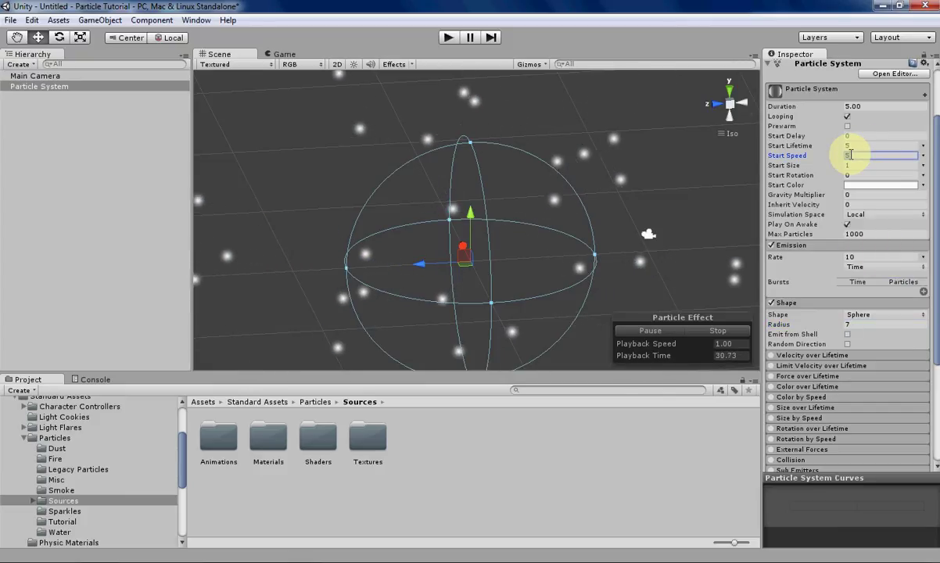
type("-5")
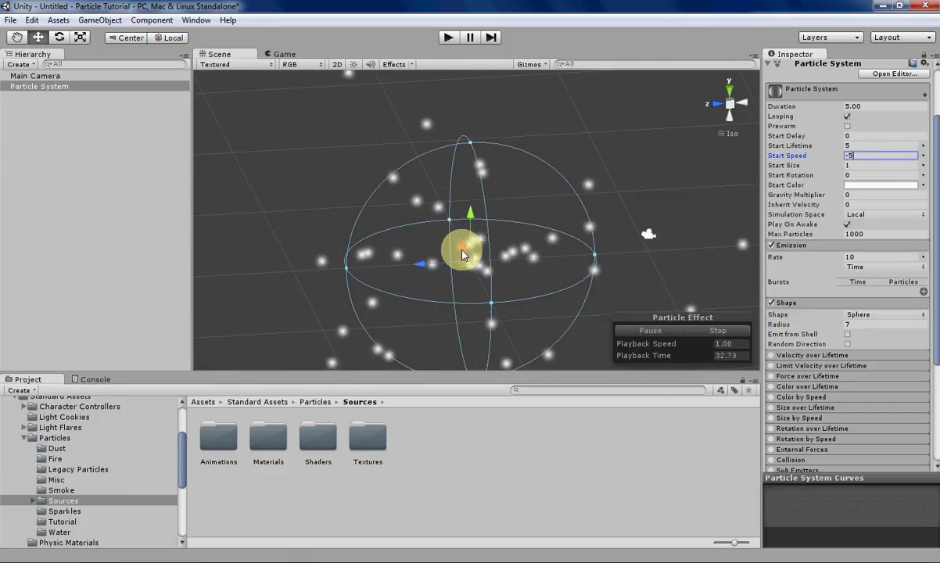
right_click_drag(522, 255, 537, 250)
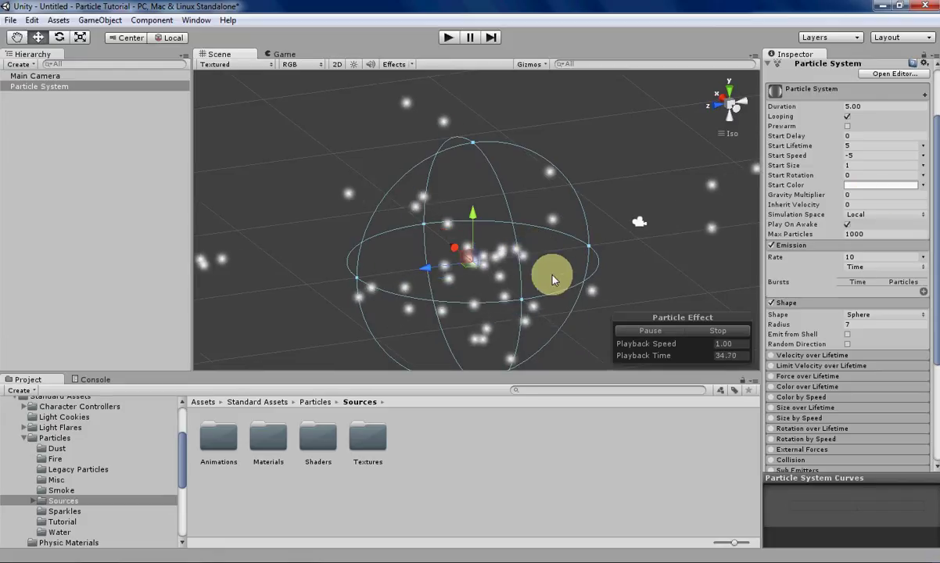
left_click(807, 144)
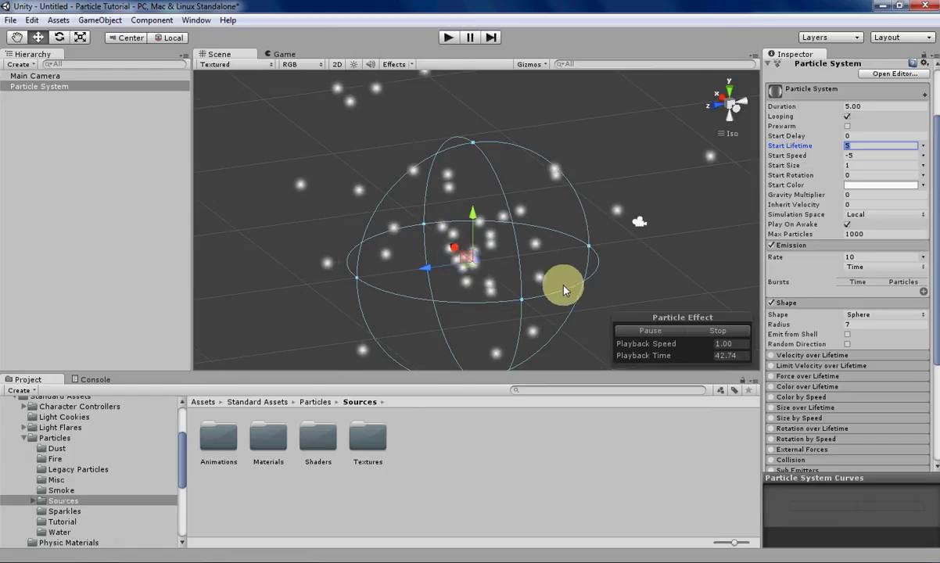
type("1")
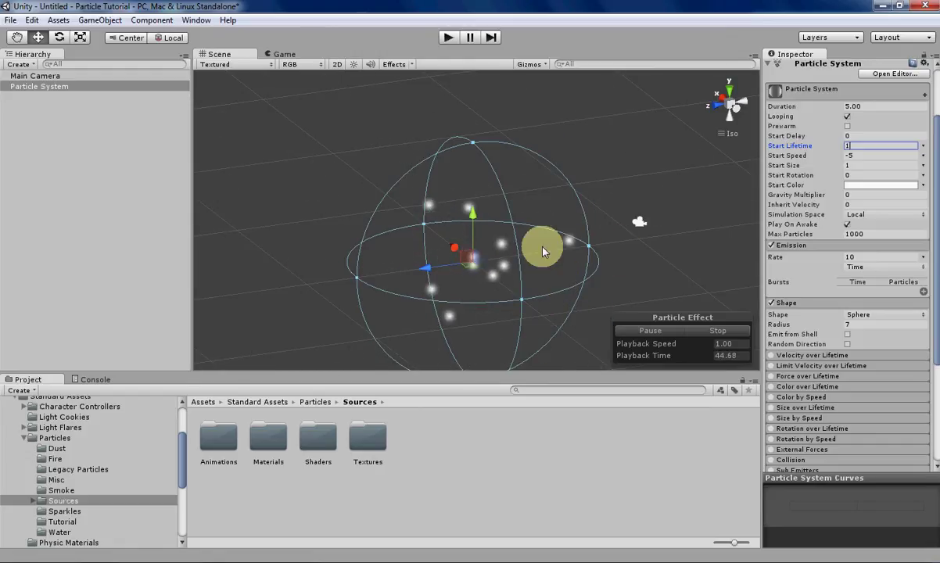
Replace the continuous emission with a burst of 50 particles at time 0.00 and rate 0, and replay the effect
left_click_drag(541, 248, 786, 258, "alt")
left_click(877, 258)
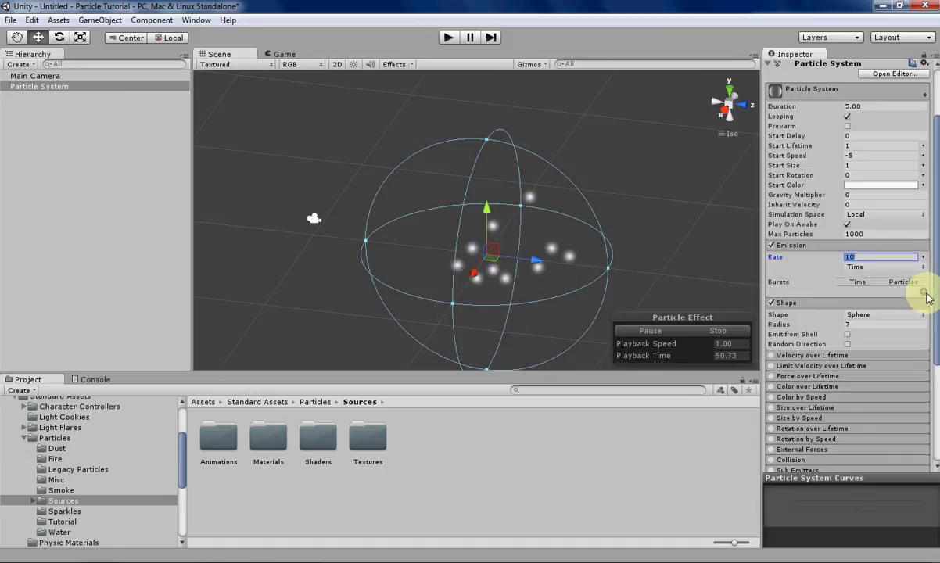
left_click(924, 293)
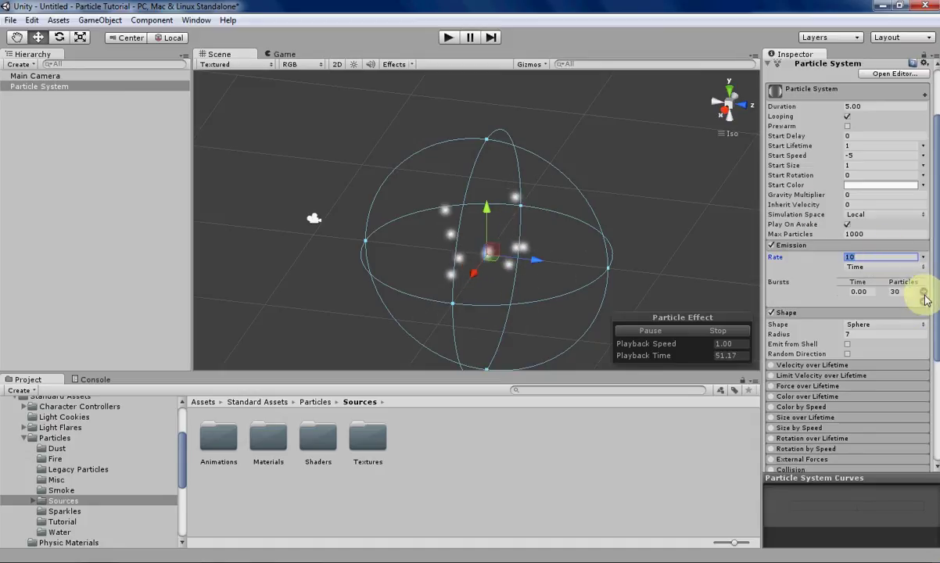
left_click(867, 256)
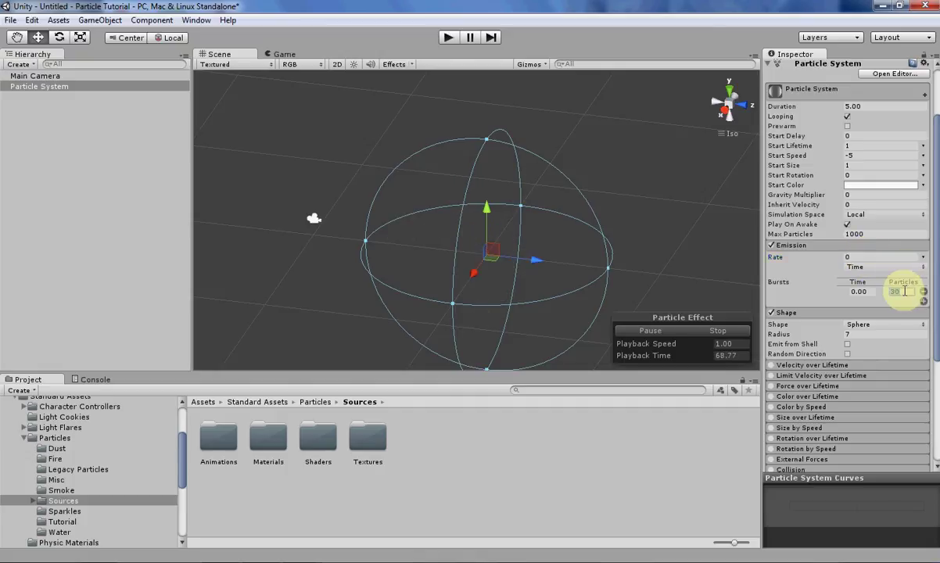
left_click(723, 335)
left_click(655, 331)
left_click_drag(528, 258, 611, 206, "alt")
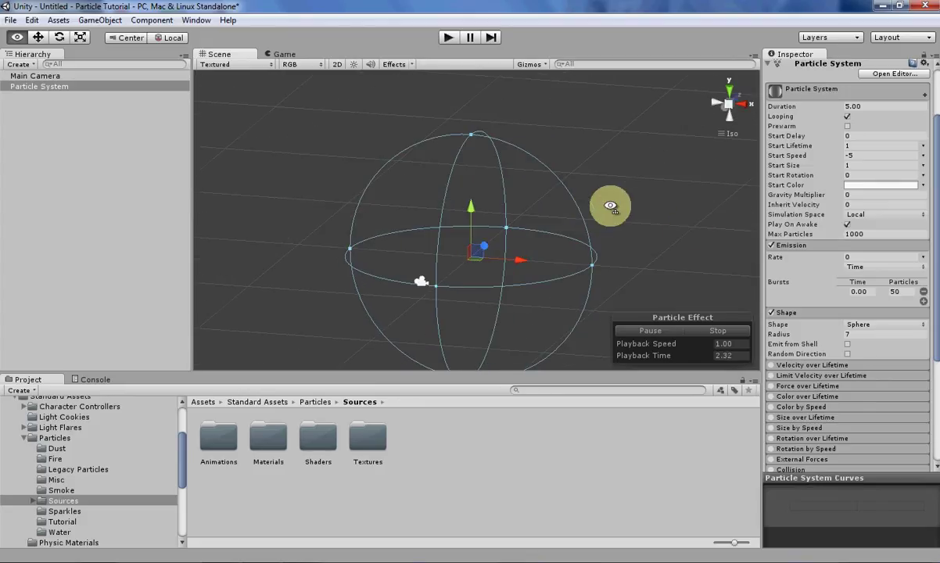
left_click(701, 335)
left_click(655, 332)
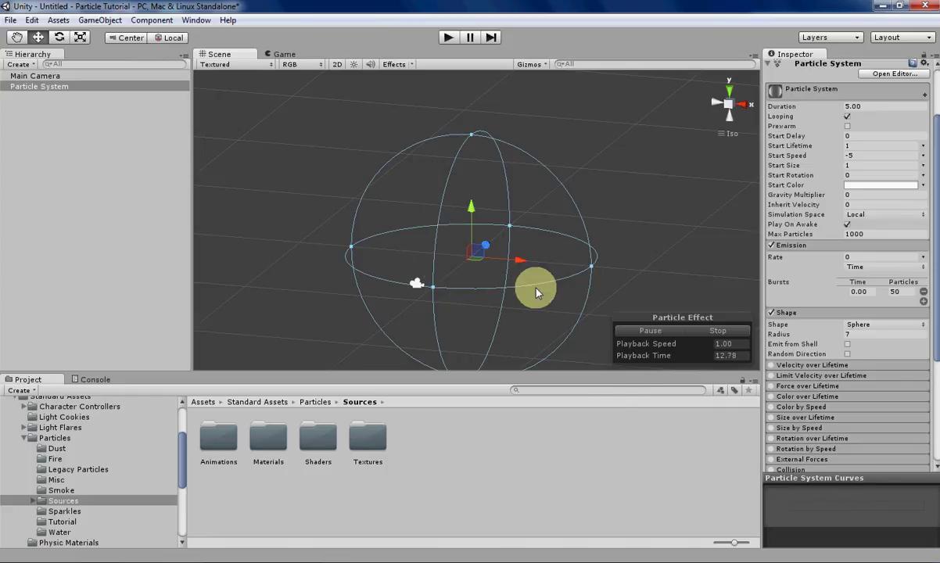
Set the particle system's duration to 2 and the sphere emitter's radius to 8
left_click(852, 107)
type("2")
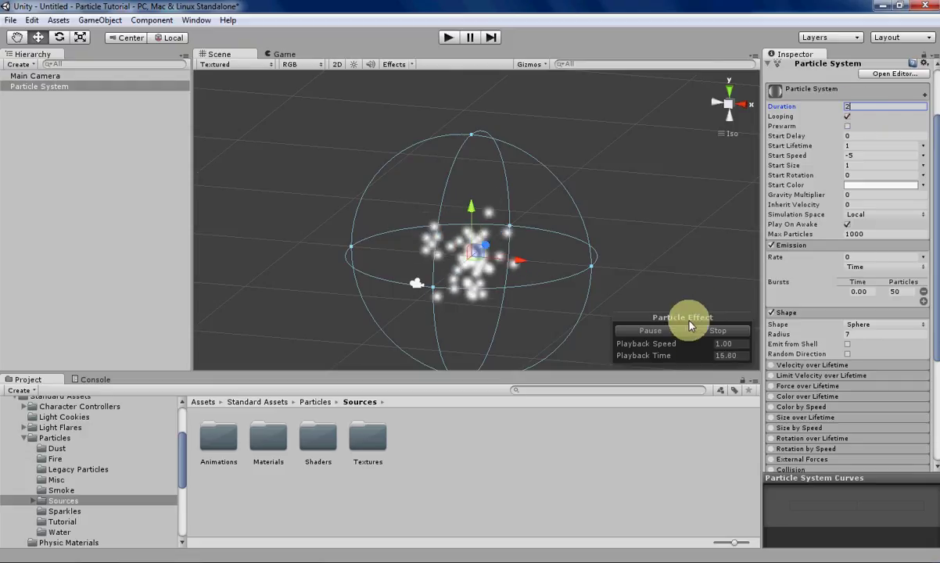
right_click_drag(466, 293, 415, 293)
left_click_drag(415, 292, 453, 231, "alt")
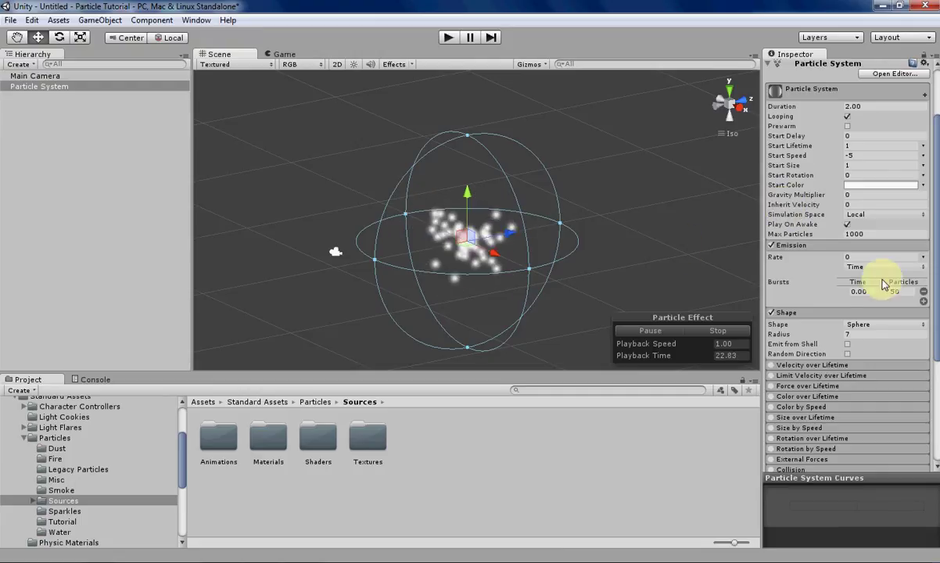
left_click(850, 336)
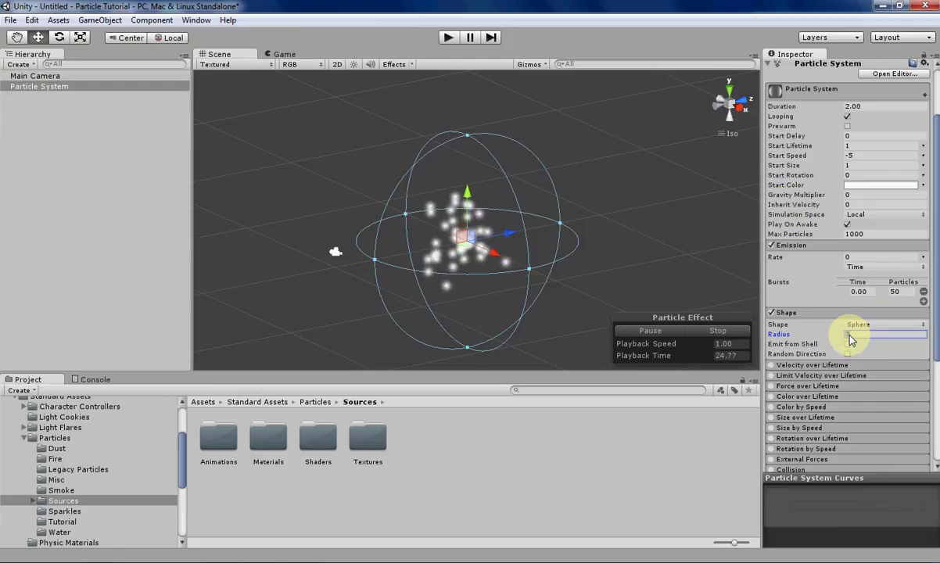
type("8")
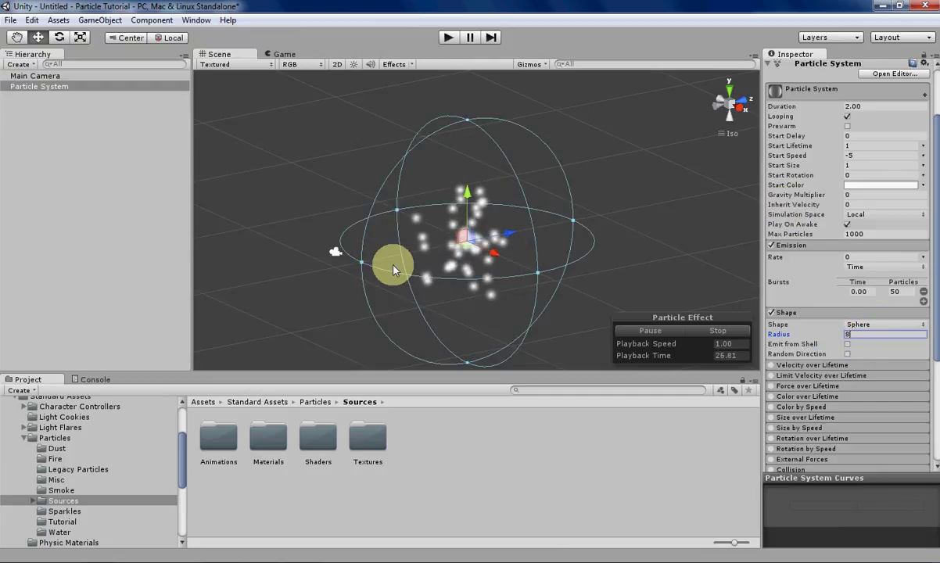
Set the particles' start size to 0.5 and the sphere emitter's radius to 10
left_click_drag(388, 262, 466, 262, "alt")
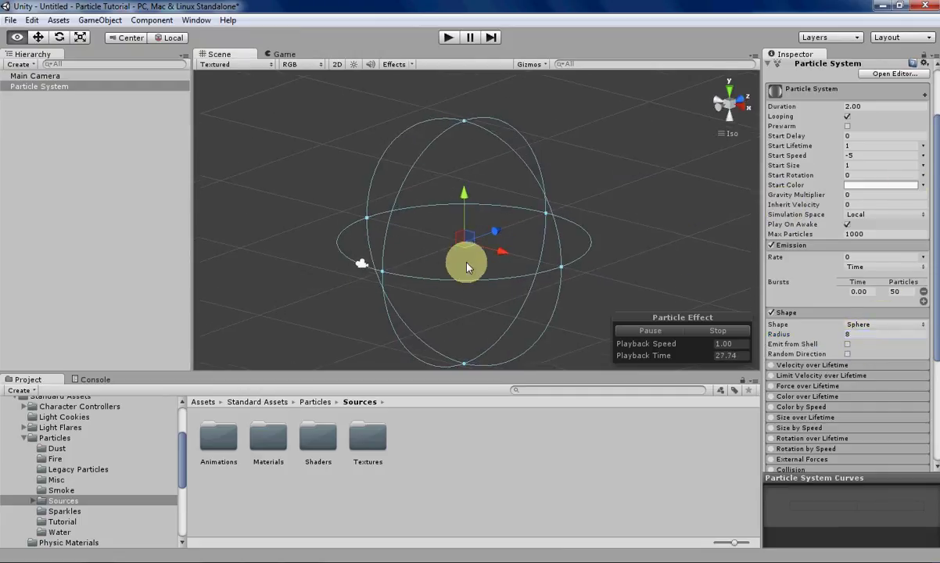
left_click(868, 169)
left_click_drag(455, 246, 508, 246, "alt")
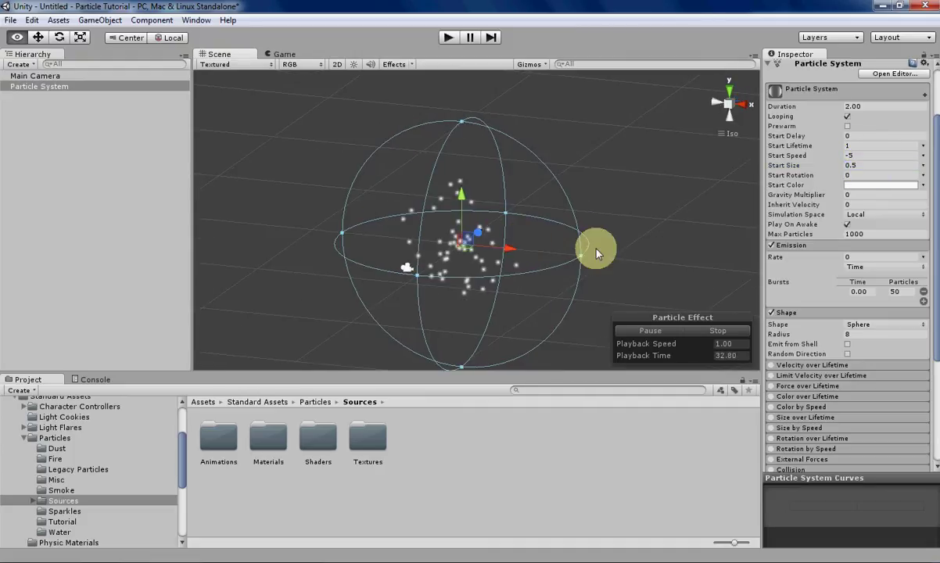
left_click_drag(582, 248, 525, 249, "alt")
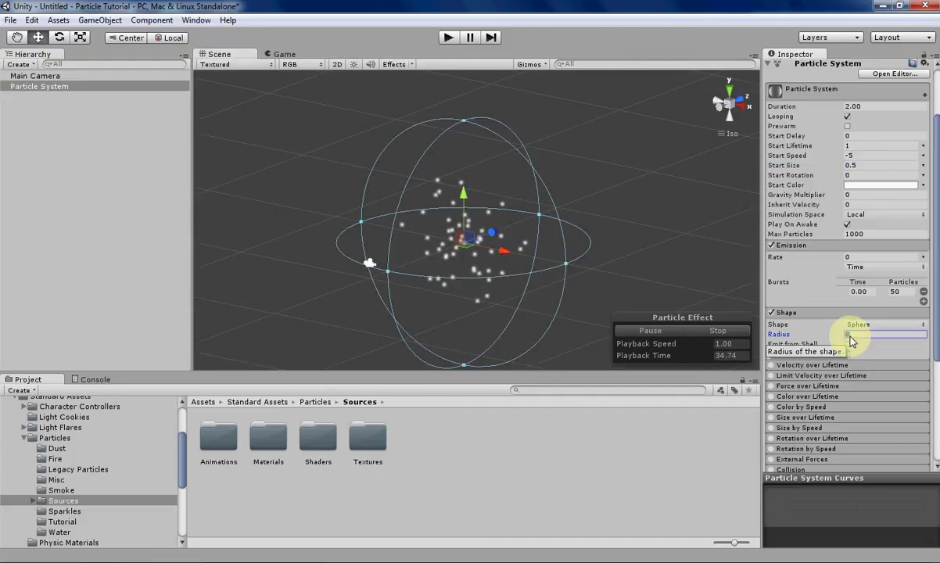
type("10")
left_click_drag(493, 277, 537, 268, "alt")
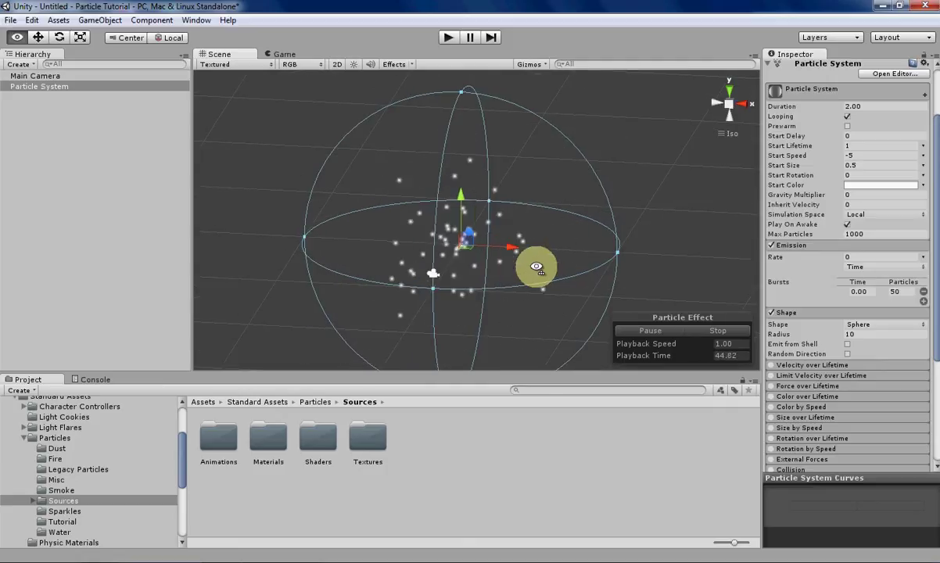
left_click_drag(536, 267, 471, 269, "alt")
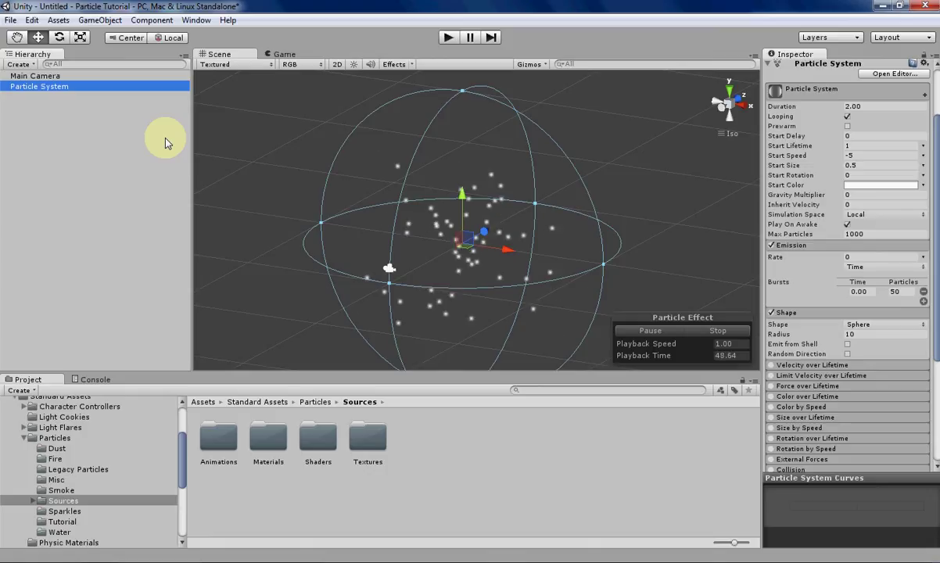
left_click_drag(409, 263, 509, 270, "alt")
Add a second Particle System object to the scene
left_click(112, 23)
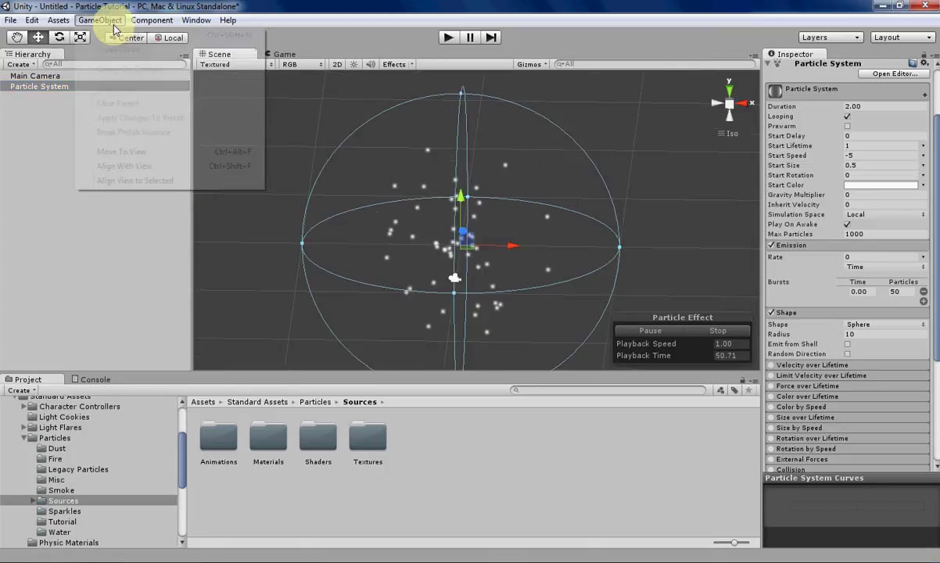
mouse_move(92, 50)
left_click(312, 50)
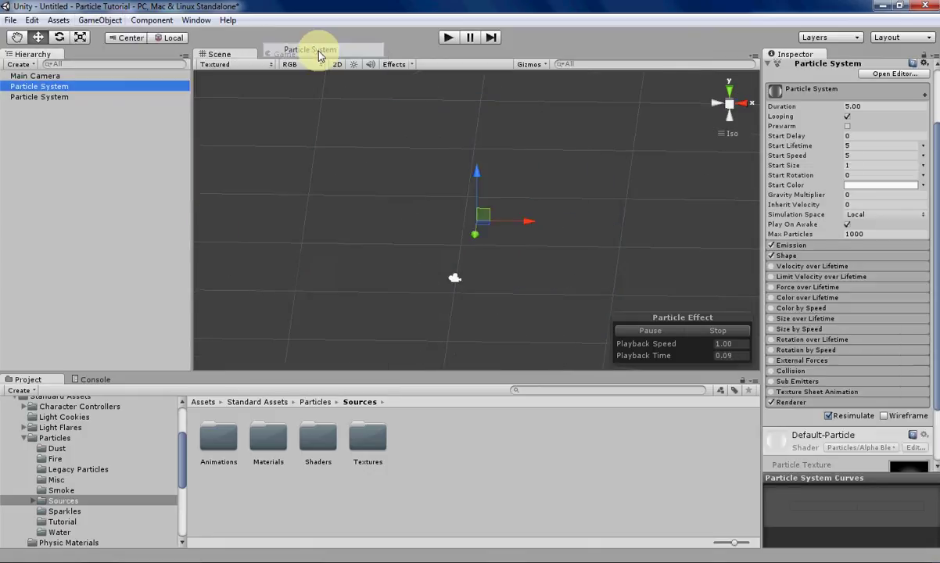
Set the second particle system's position to 0, 0, 0 and its X rotation to 0
scroll(805, 274, "up", 3)
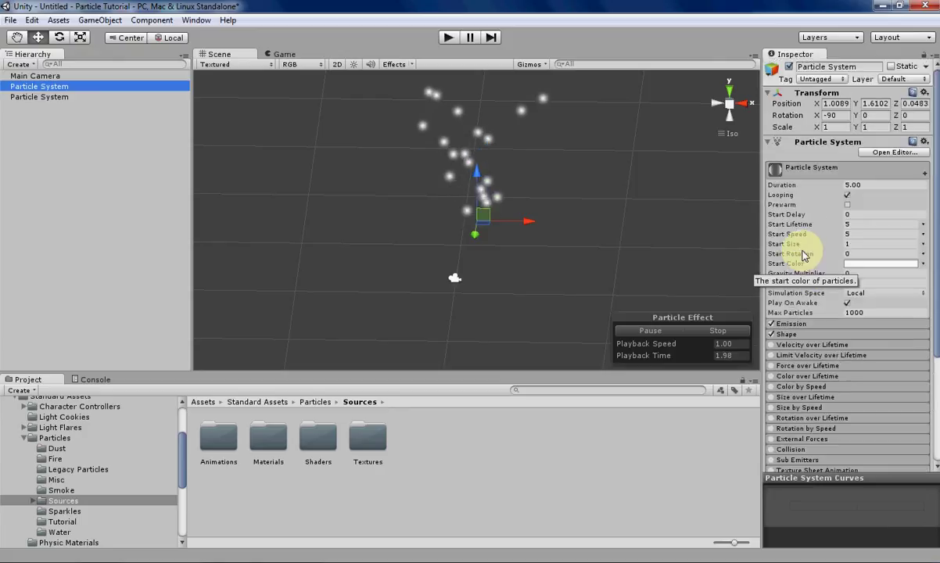
left_click(843, 104)
type("0")
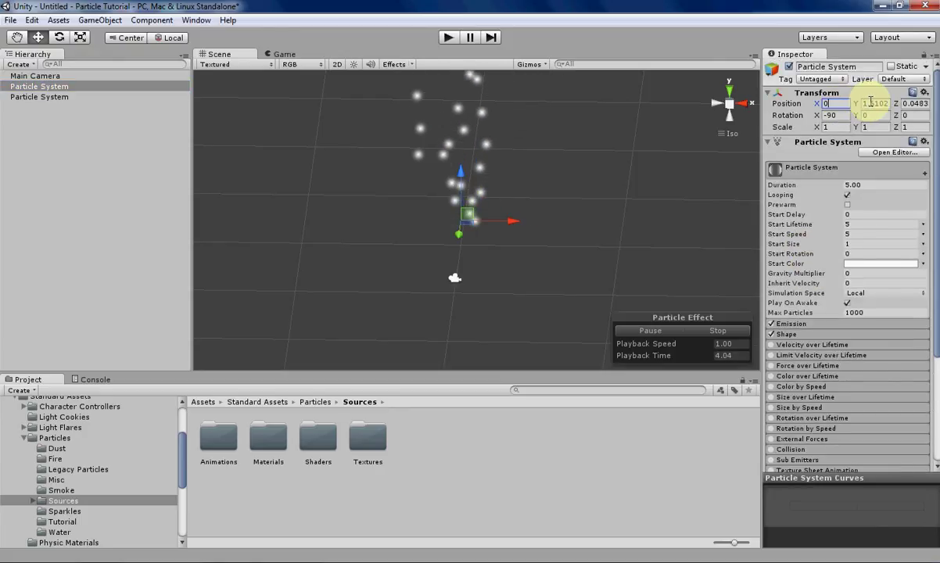
left_click(886, 104)
type("0")
left_click(922, 104)
type("0")
left_click(845, 116)
type("0")
Expand the Emission and Shape modules of the second particle system
right_click_drag(628, 192, 485, 211)
left_click(791, 335)
left_click(808, 324)
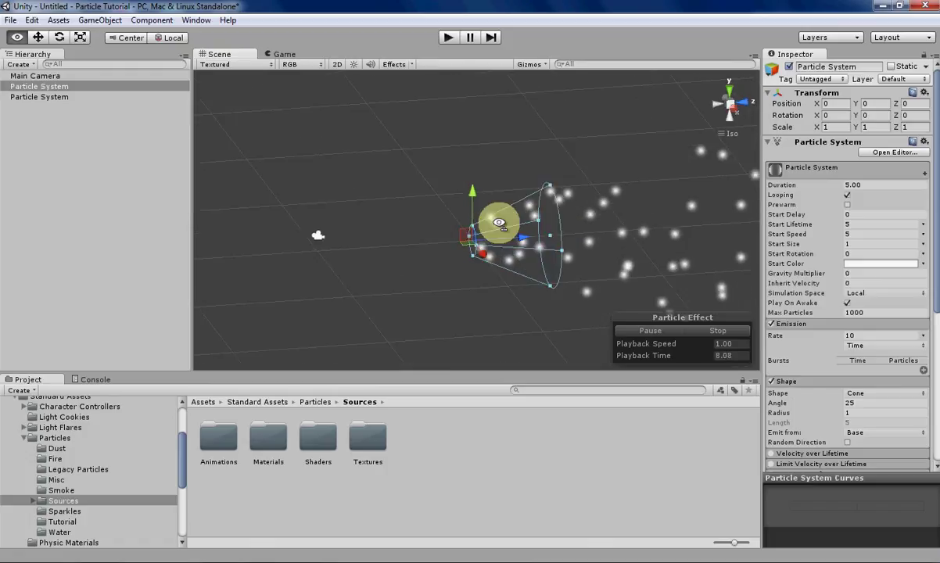
Make the cone-shaped particle system a child of the sphere-shaped one, expand the parent in the hierarchy and select the child
left_click(55, 88)
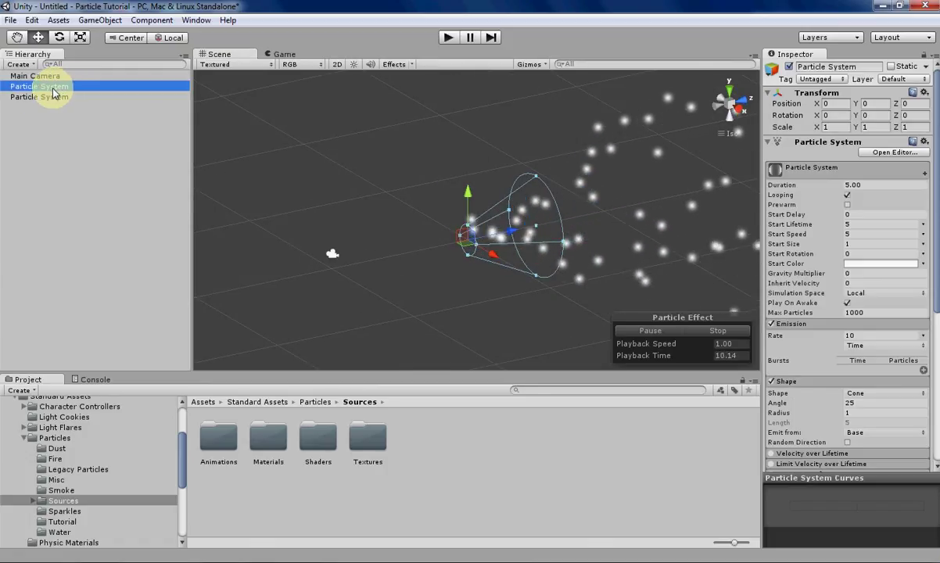
left_click_drag(54, 92, 59, 97)
left_click(7, 86)
left_click(32, 97)
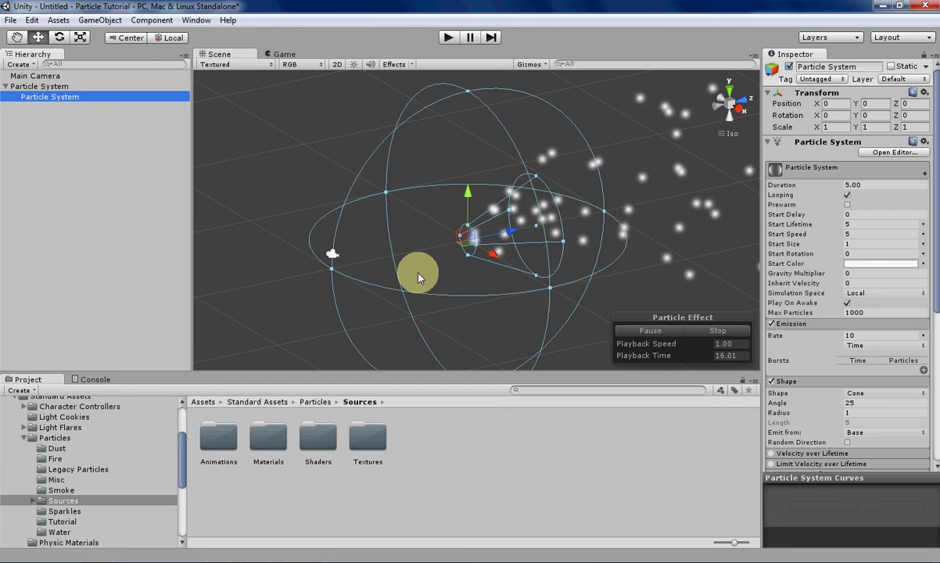
Move the child particle system along the Z axis to about 12.26, outside the sphere emitter
right_click_drag(374, 270, 322, 257)
left_click_drag(321, 262, 344, 240, "alt")
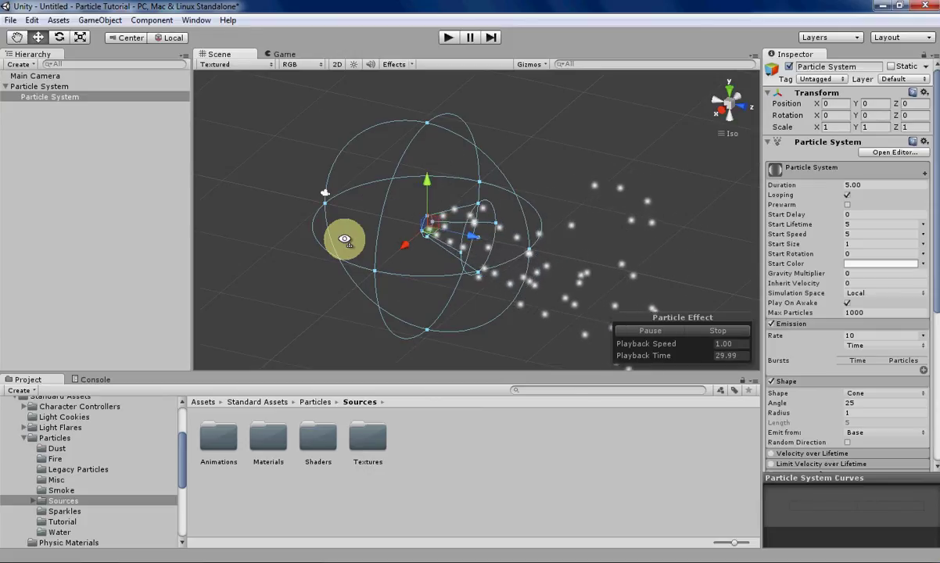
left_click_drag(344, 240, 524, 215, "alt")
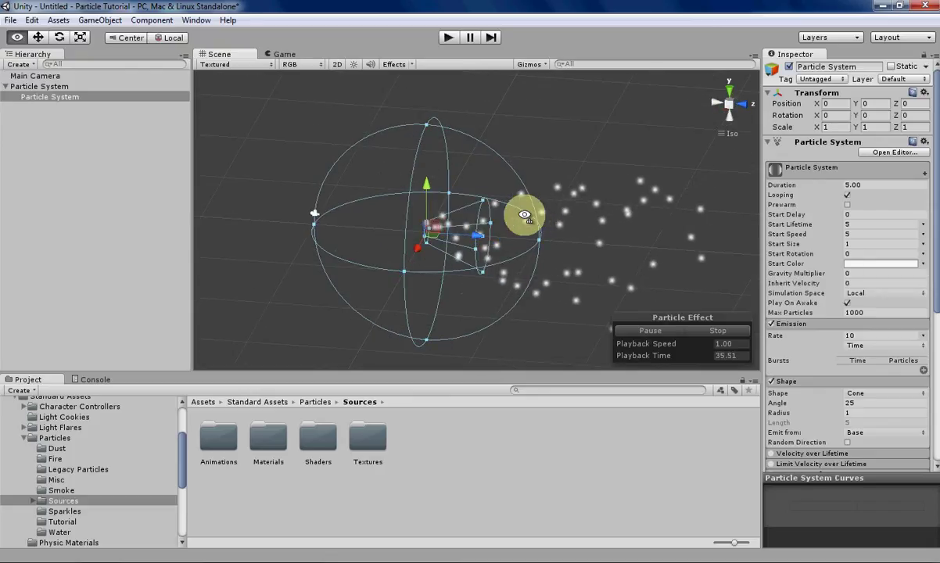
left_click(62, 96)
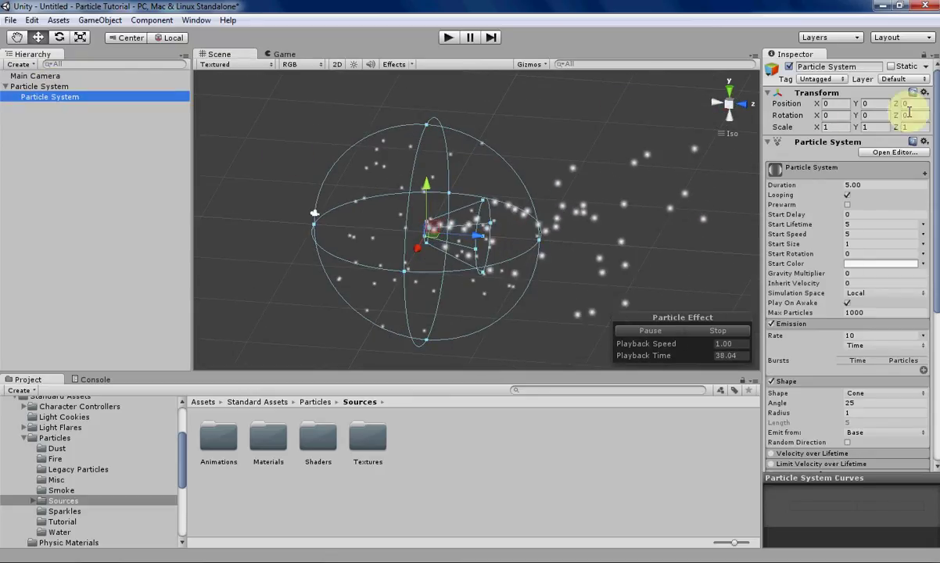
left_click(47, 87)
left_click(60, 96)
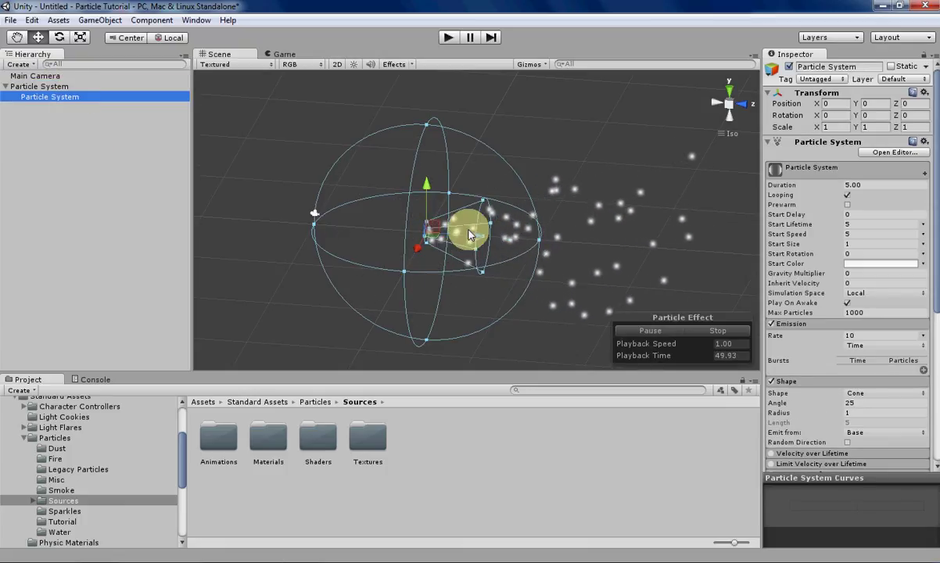
left_click_drag(480, 240, 617, 241)
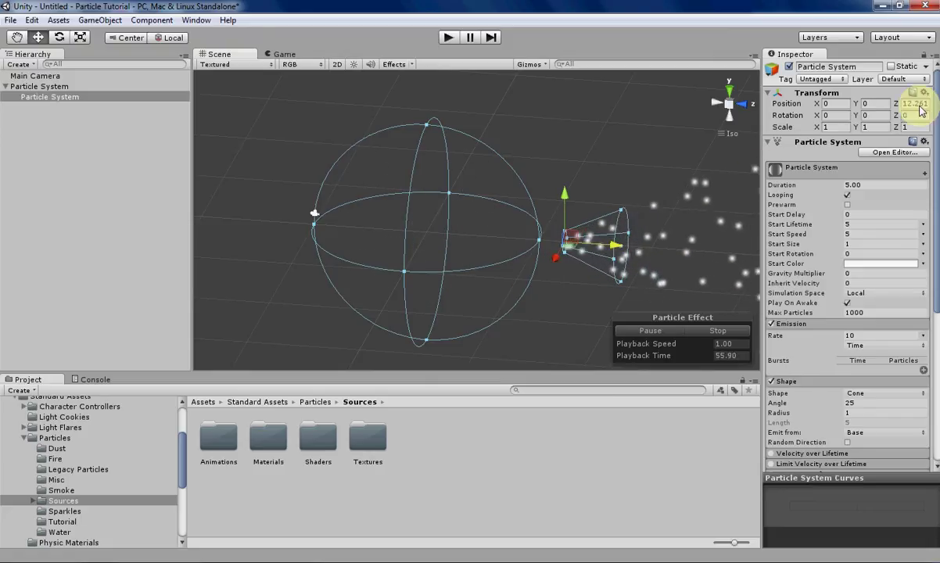
Move the parent particle system along the X axis to about -35.7, taking its child along
left_click(45, 85)
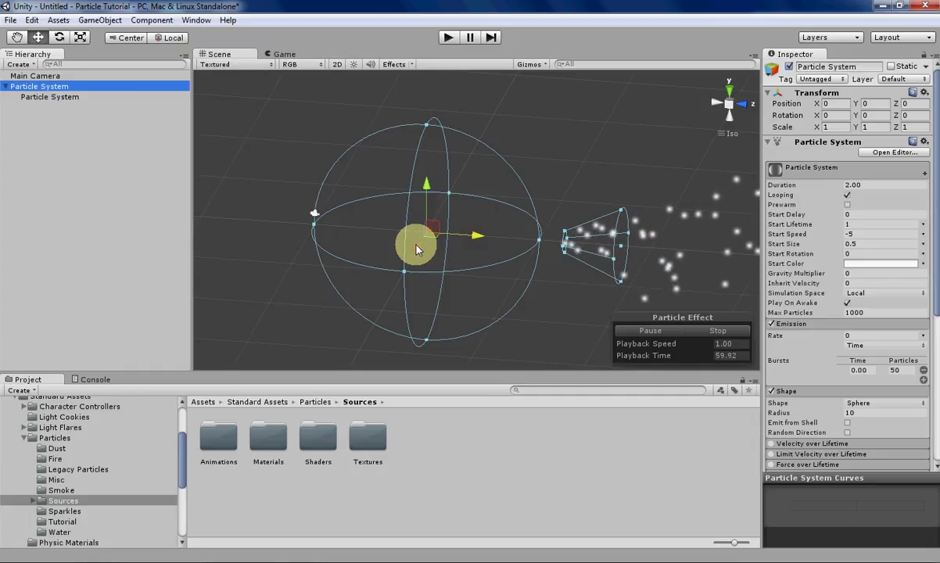
left_click_drag(417, 247, 497, 104)
middle_click_drag(596, 154, 471, 241)
scroll(423, 299, "down", 3)
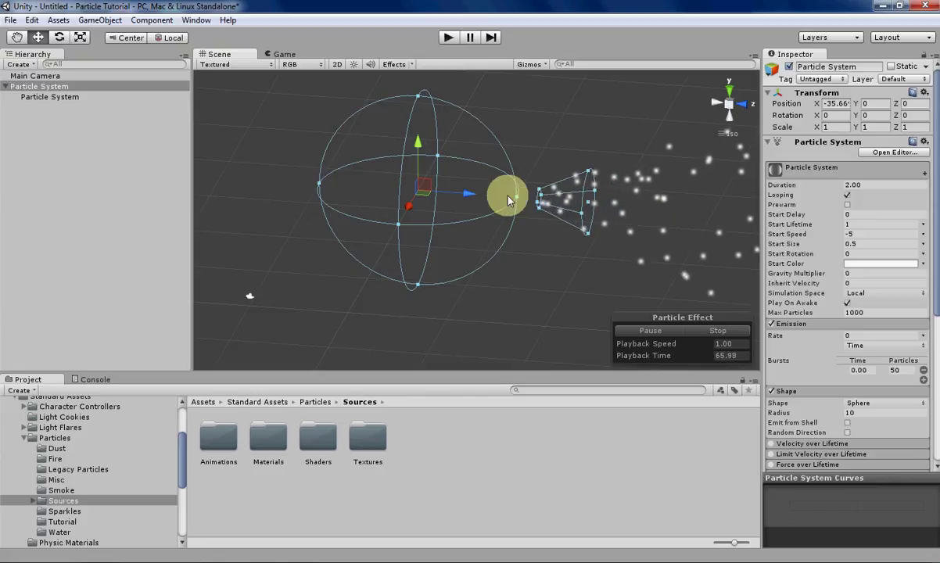
Compare the position values of the child and parent particle systems and examine their relative placement in the scene
left_click(75, 97)
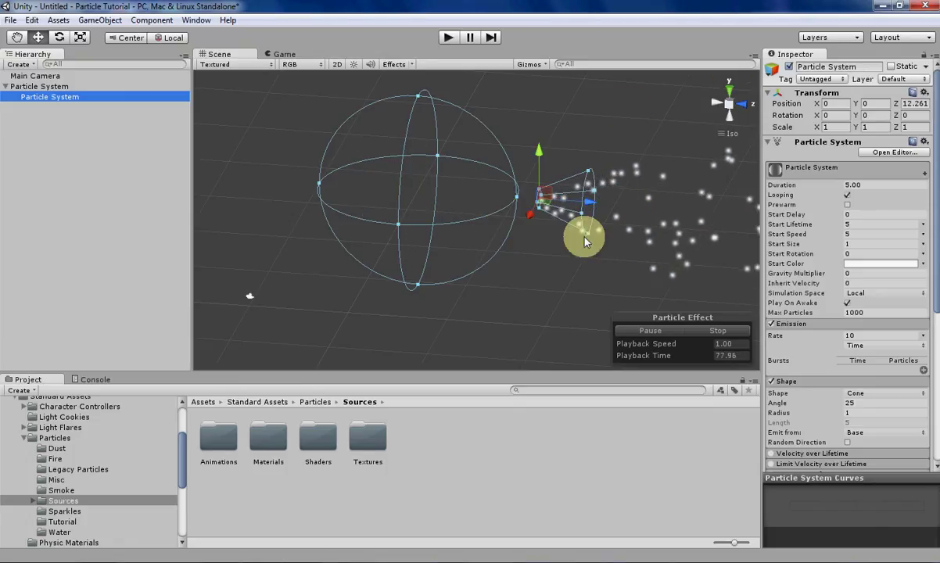
right_click_drag(602, 259, 602, 258)
left_click_drag(603, 262, 466, 277, "alt")
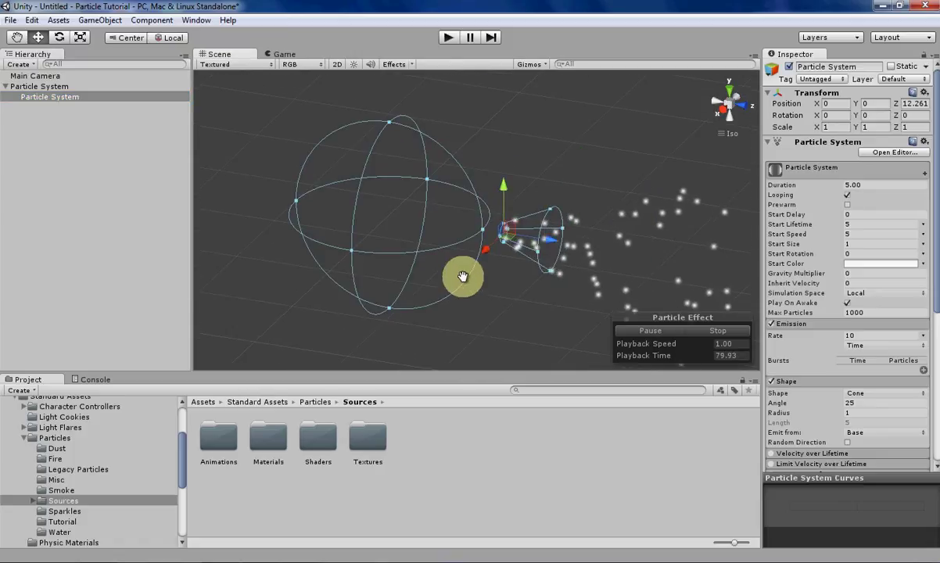
scroll(464, 281, "up", 3)
scroll(462, 281, "down", 3)
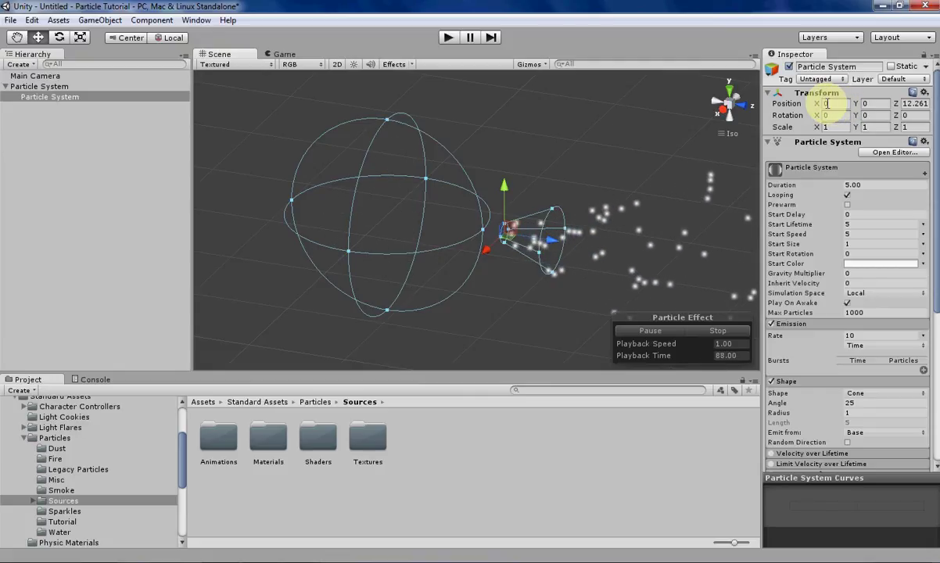
left_click(49, 87)
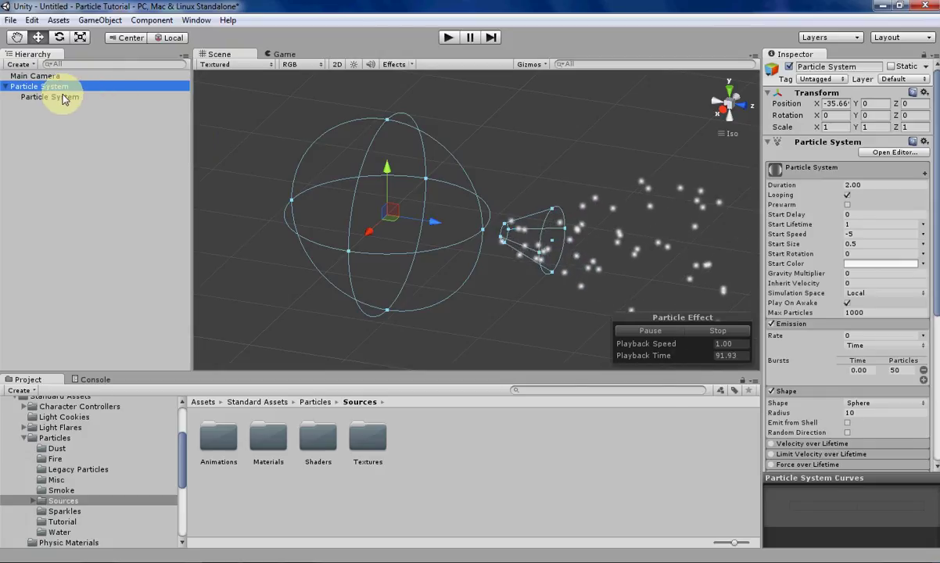
left_click(63, 97)
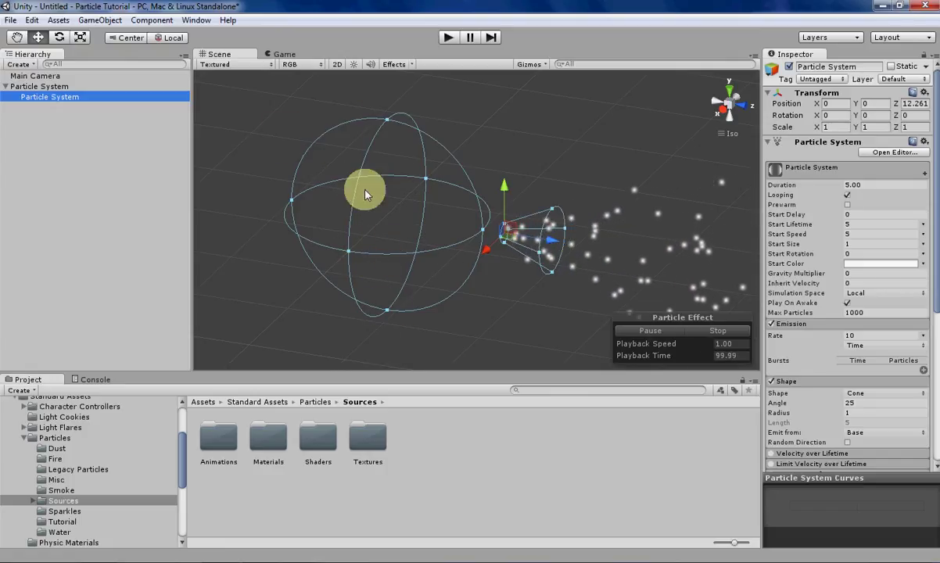
middle_click_drag(398, 218, 440, 258)
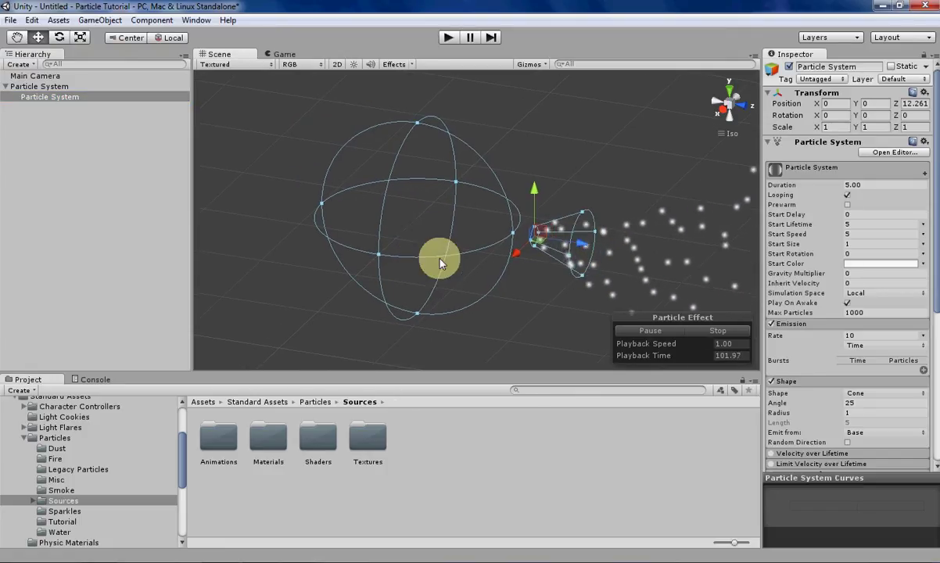
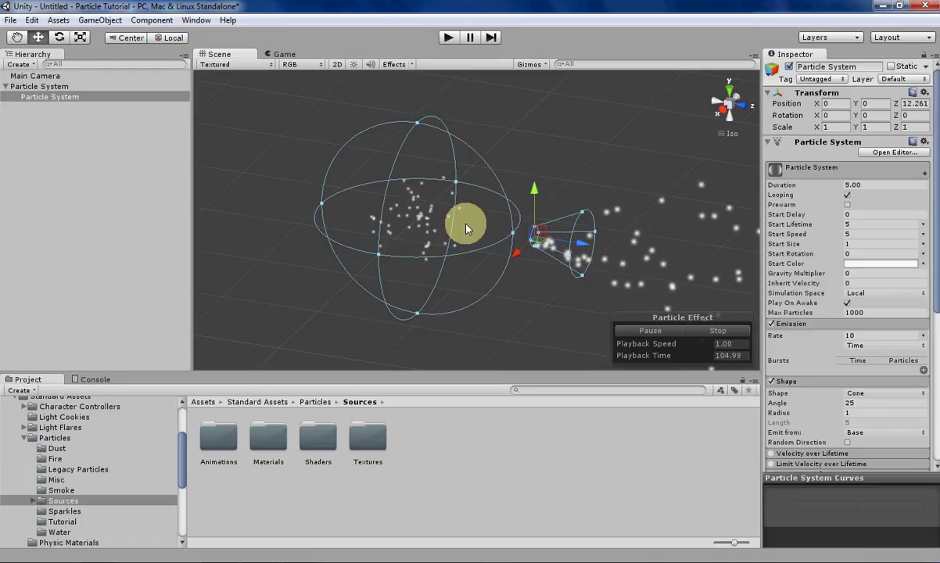
middle_click_drag(385, 268, 408, 244)
scroll(391, 207, "down", 10)
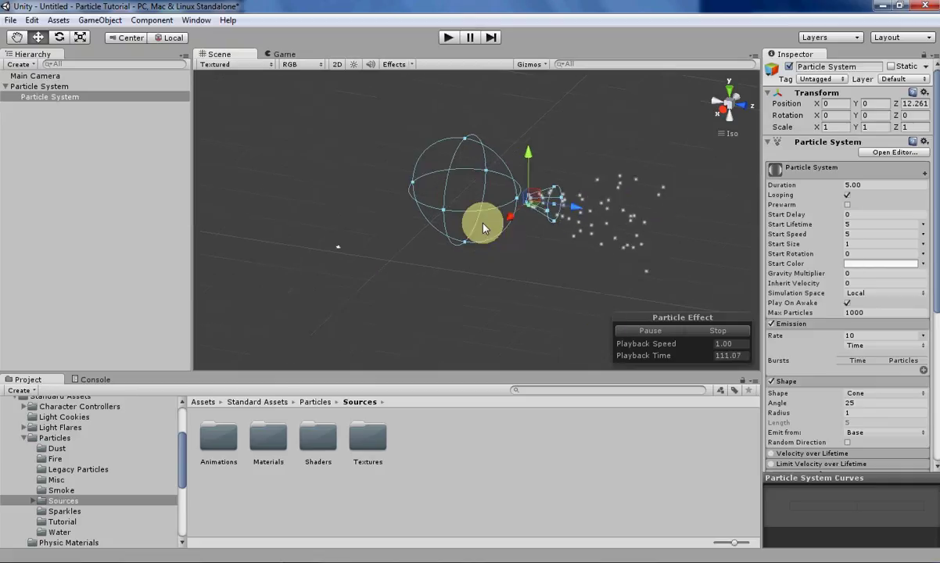
scroll(482, 227, "up", 12)
middle_click_drag(524, 189, 432, 241)
scroll(402, 264, "down", 4)
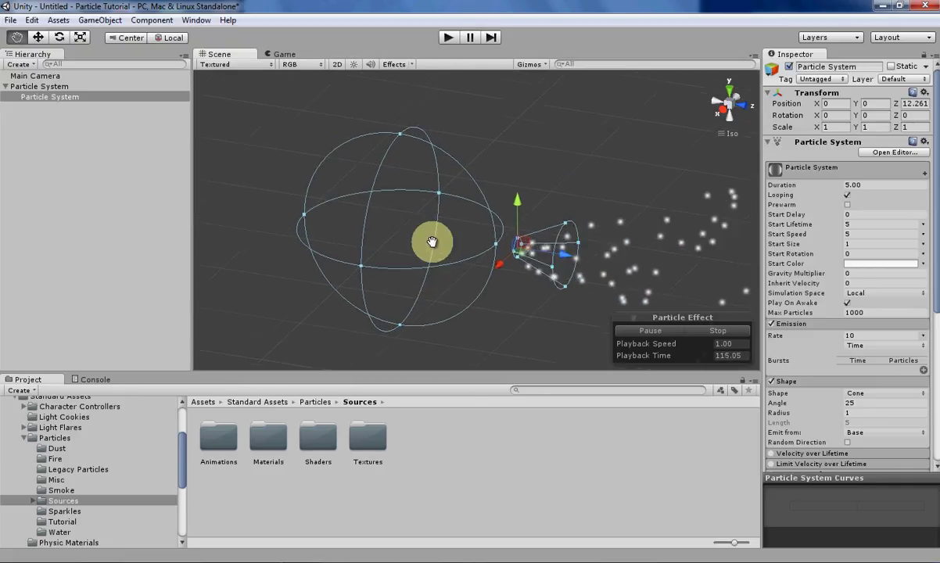
scroll(433, 244, "up", 3)
Reset the parent particle system's X position and the child's Z position to 0
left_click(61, 86)
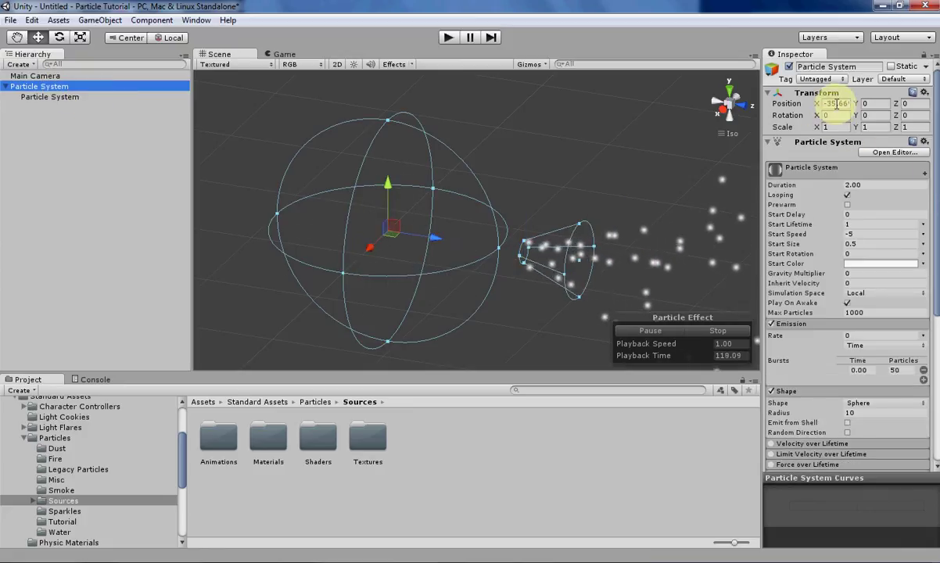
left_click(835, 103)
type("0")
left_click(90, 95)
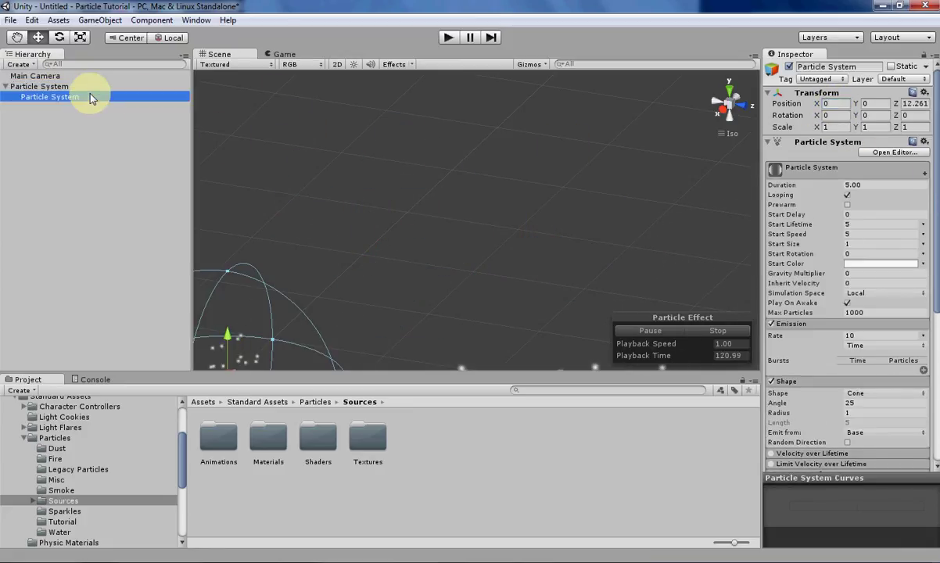
left_click(70, 86)
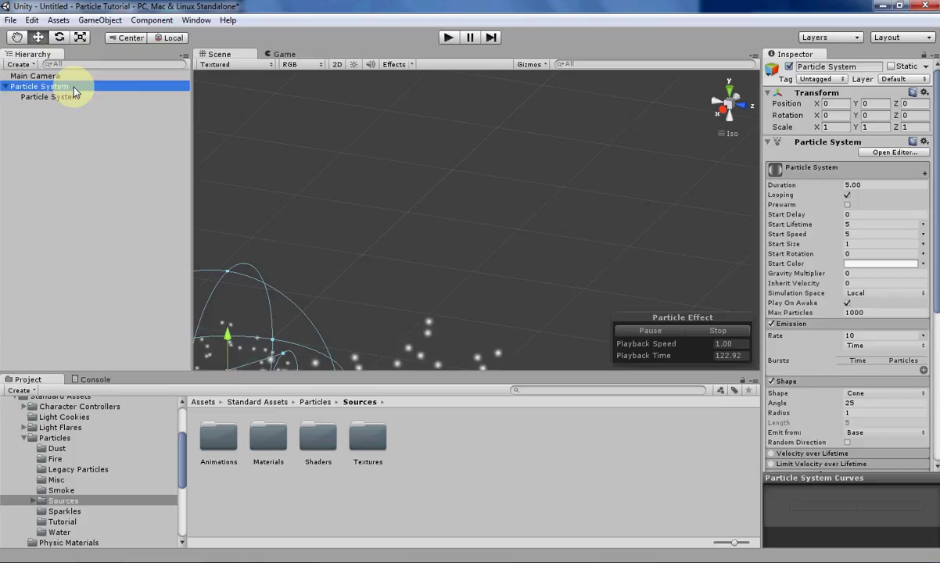
Frame the parent particle system and examine how the cone and sphere emitters' particles overlap around the shared centre
key("f")
scroll(434, 213, "up", 7)
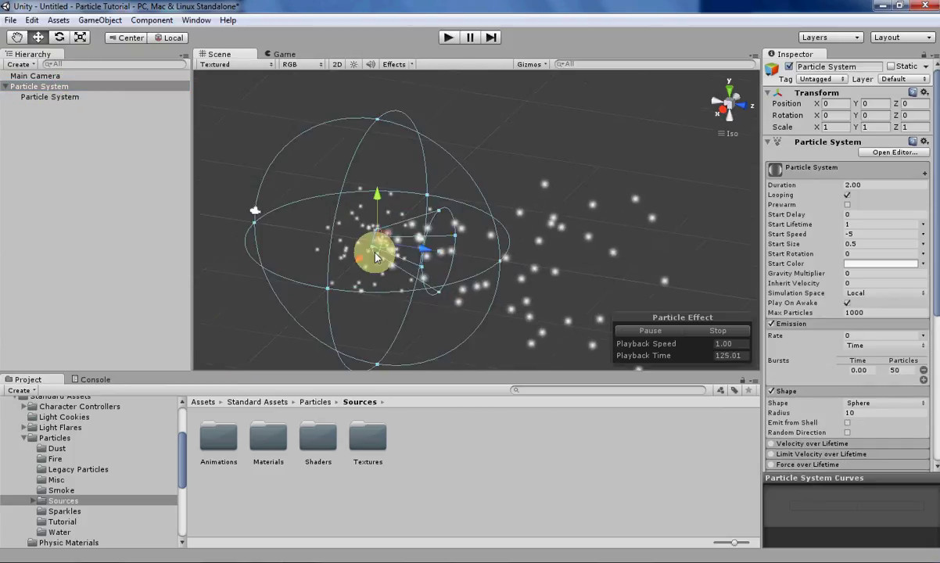
middle_click_drag(377, 253, 409, 266)
scroll(409, 265, "up", 2)
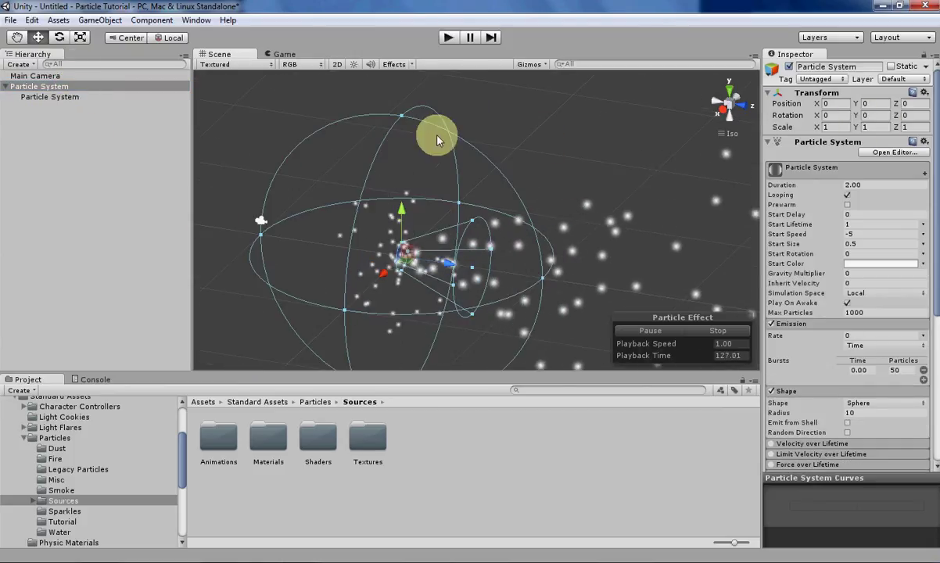
middle_click_drag(545, 203, 491, 180)
scroll(541, 225, "down", 8)
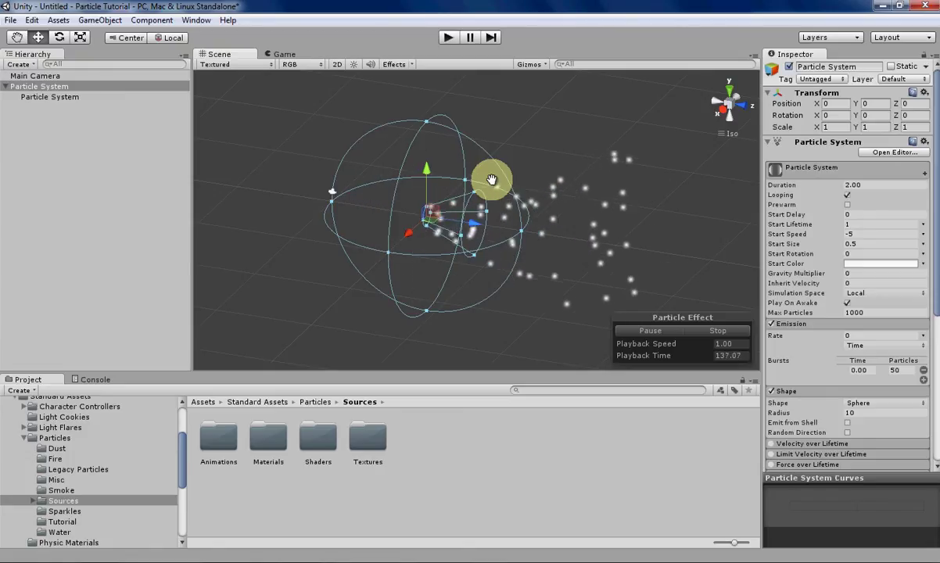
left_click(69, 97)
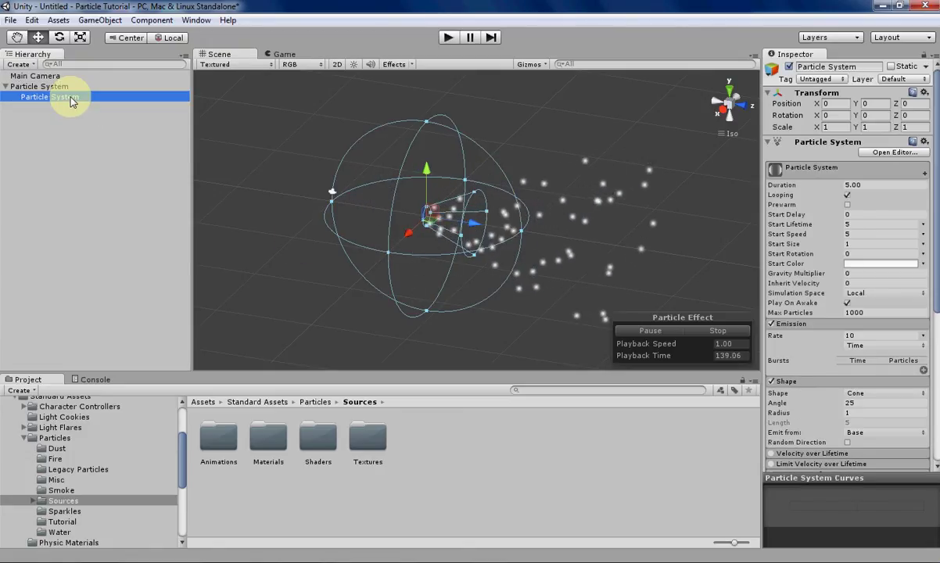
scroll(368, 220, "down", 6)
scroll(367, 221, "up", 9)
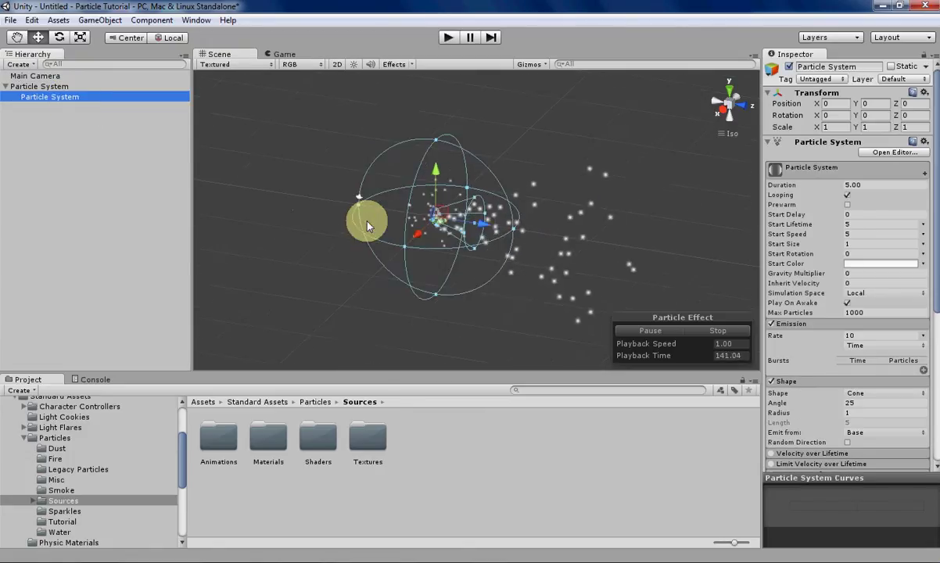
scroll(367, 225, "up", 6)
scroll(360, 223, "down", 6)
scroll(354, 222, "up", 1)
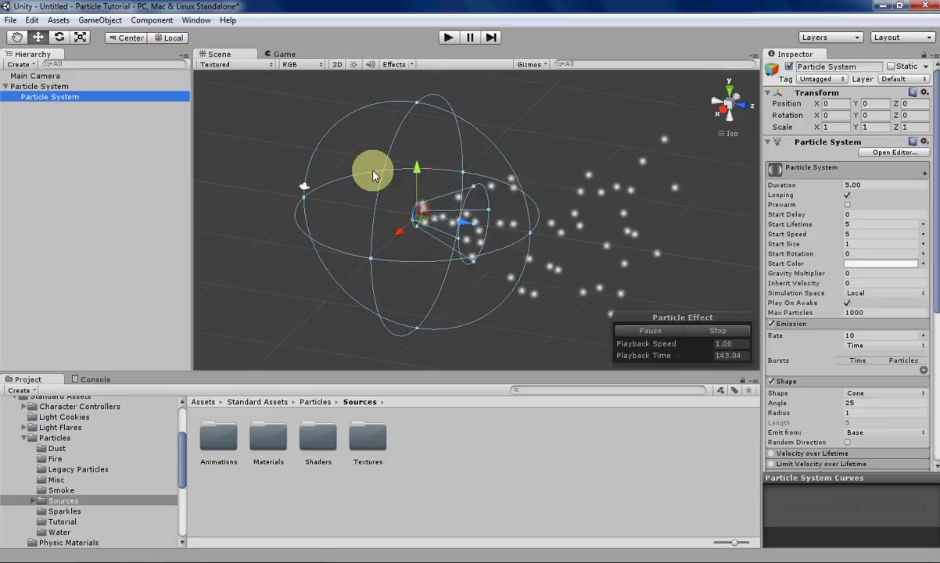
middle_click_drag(375, 174, 372, 217)
left_click_drag(371, 218, 466, 222, "alt")
scroll(466, 217, "up", 3)
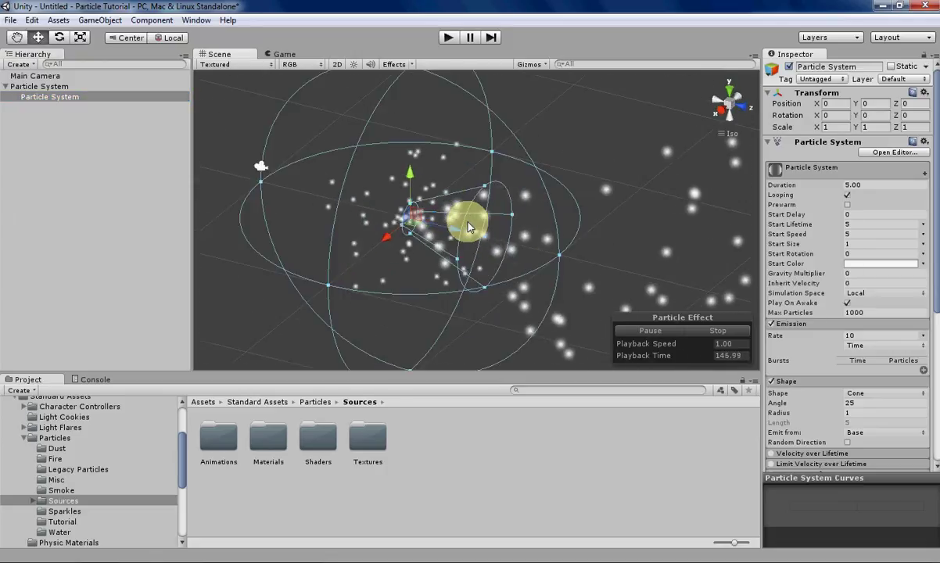
scroll(468, 210, "up", 3)
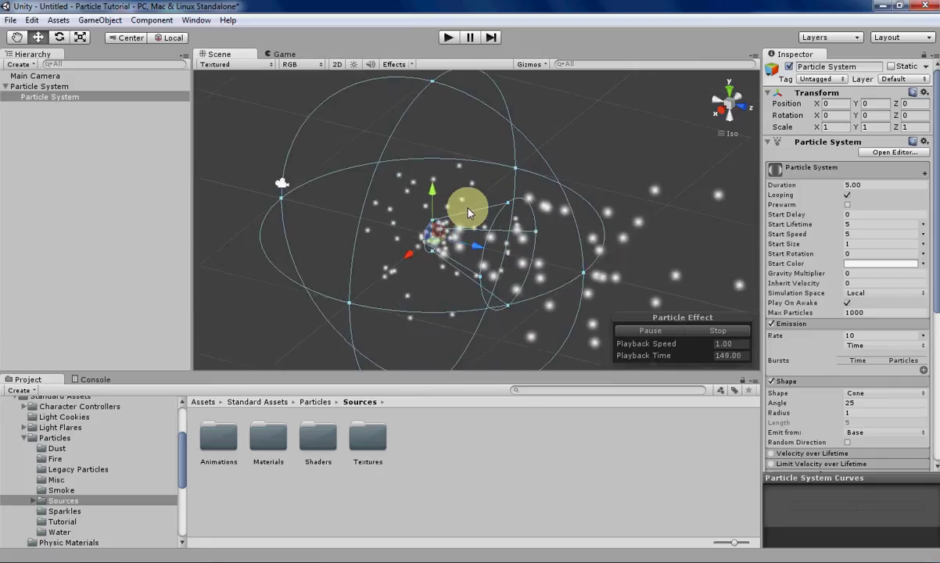
scroll(466, 209, "down", 5)
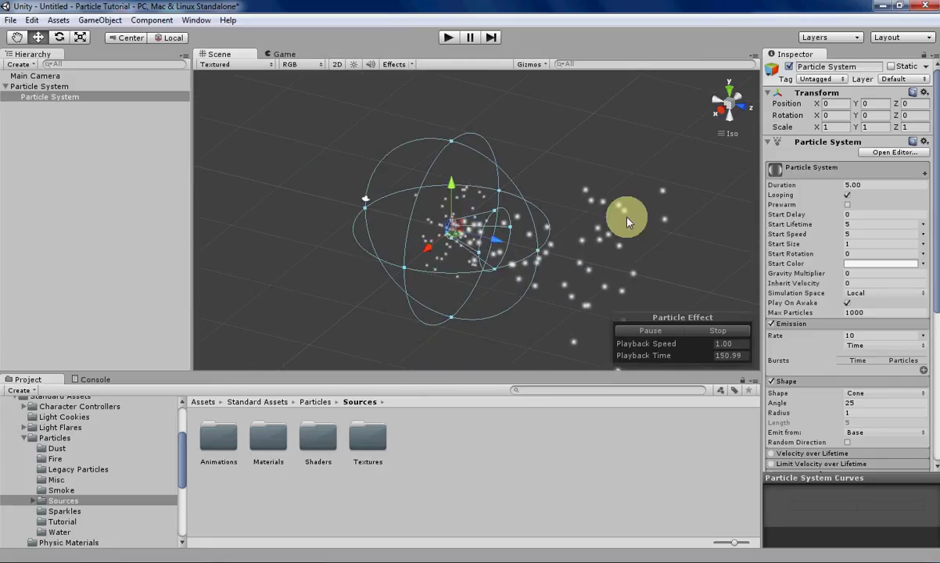
scroll(375, 211, "up", 3)
Change the child particle system's emitter shape to Sphere with a radius of 0.01
left_click(70, 97)
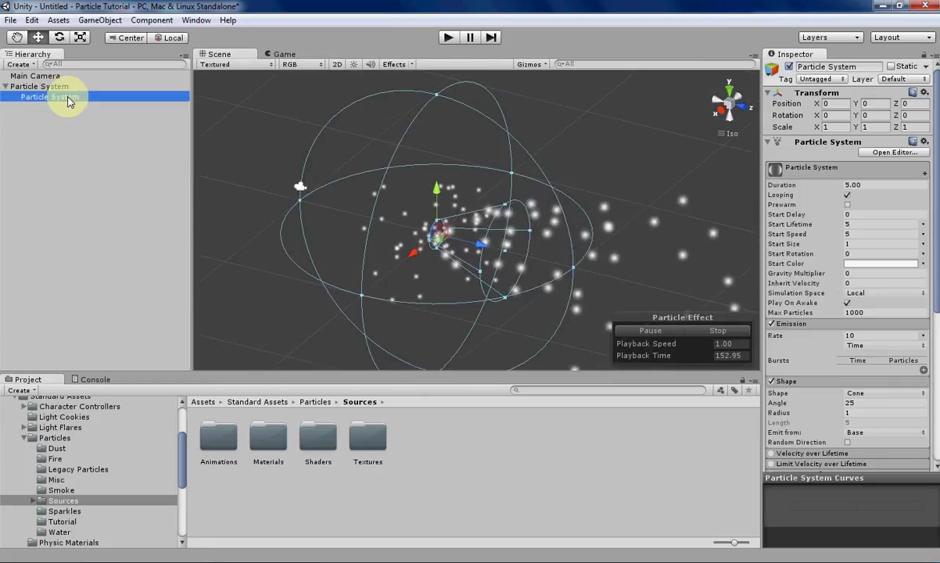
scroll(805, 324, "down", 2)
scroll(805, 324, "down", 2)
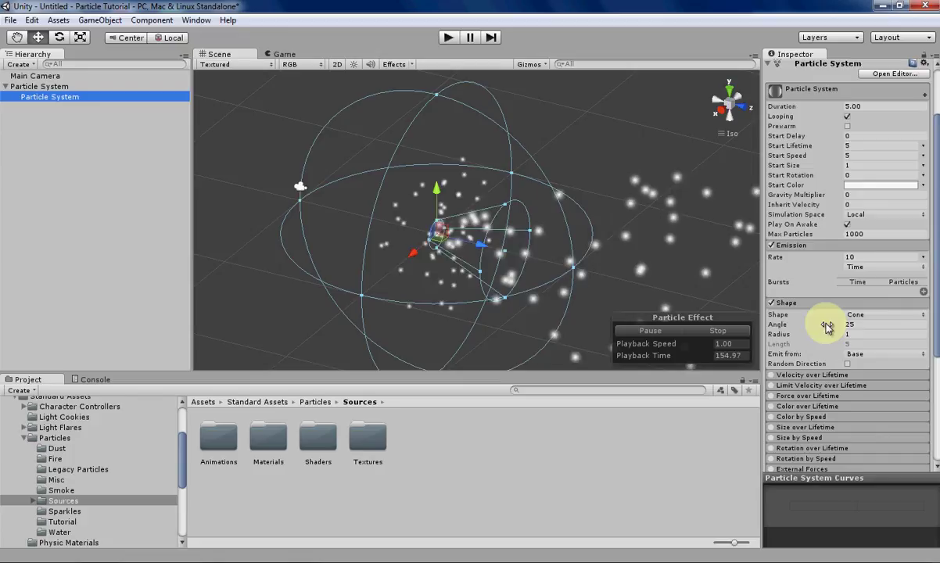
left_click(882, 315)
left_click(876, 328)
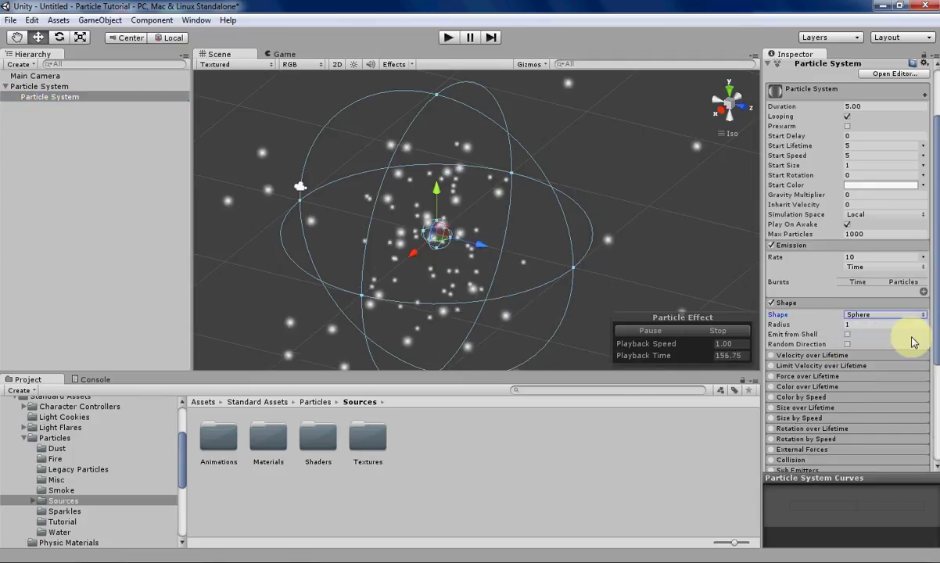
left_click(864, 324)
type("0")
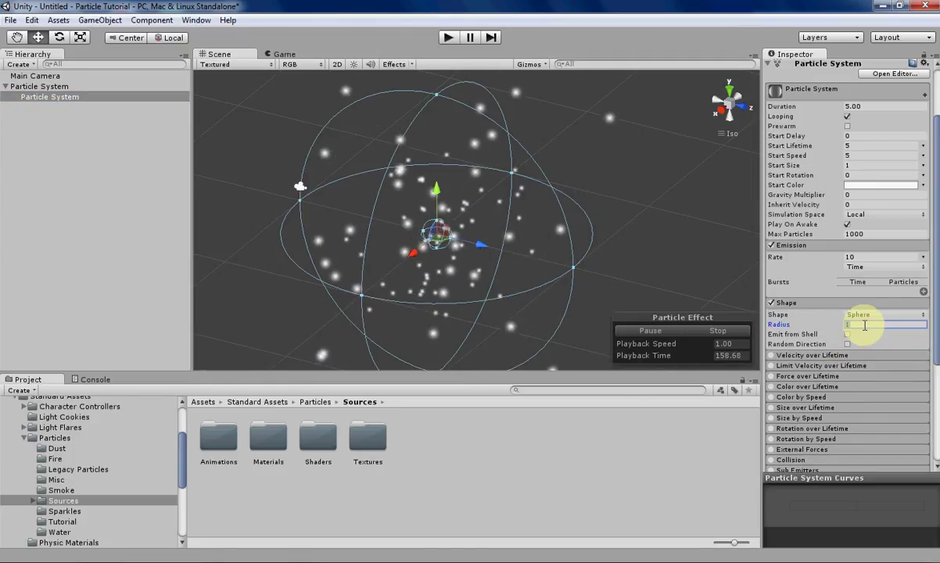
type(".01")
Add a burst of 50 particles at time 0.00 to the child particle system and set its emission rate to 0
left_click(923, 291)
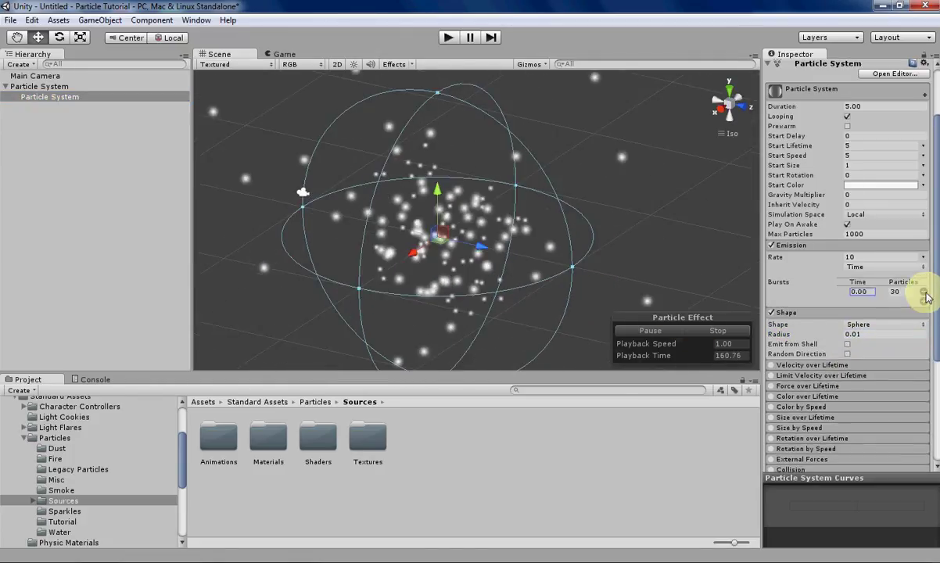
left_click(901, 293)
type("50")
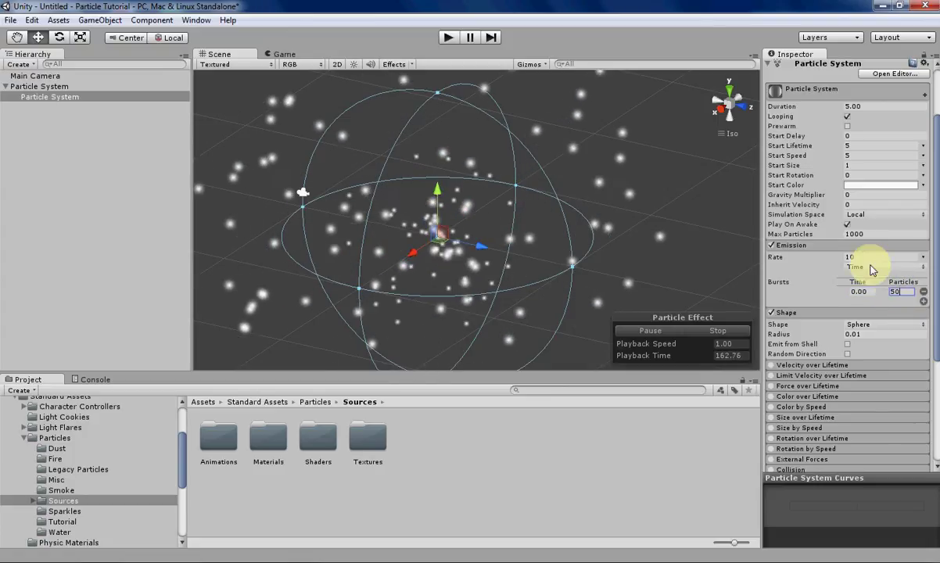
left_click(864, 257)
type("0")
left_click_drag(598, 248, 524, 244, "alt")
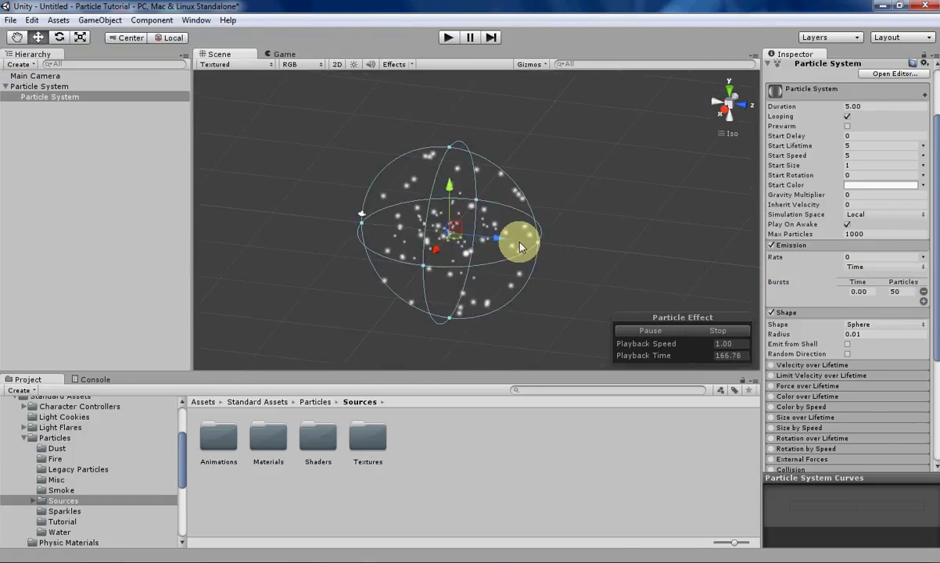
scroll(521, 247, "up", 2)
scroll(521, 247, "down", 5)
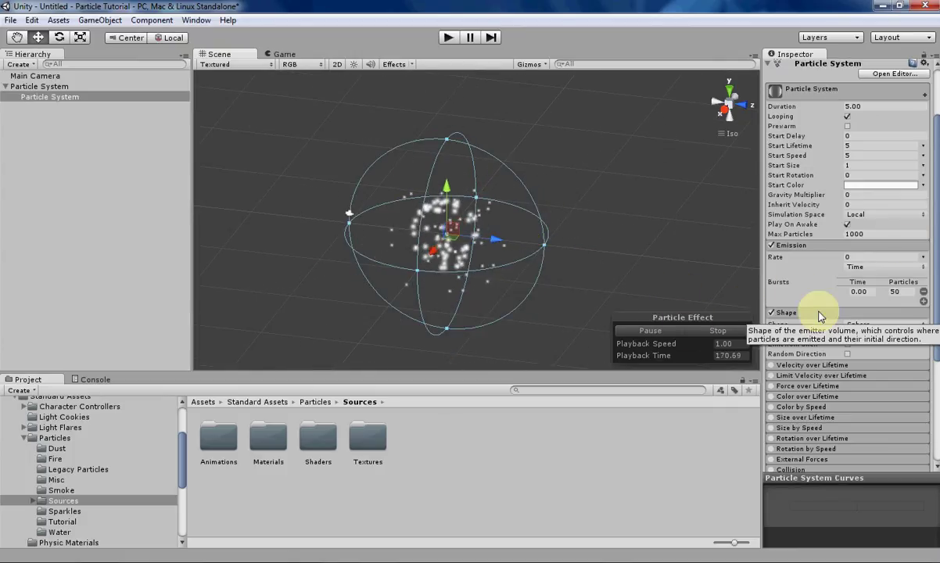
Set the child particle system's duration to 2 to match the parent's
left_click(57, 98)
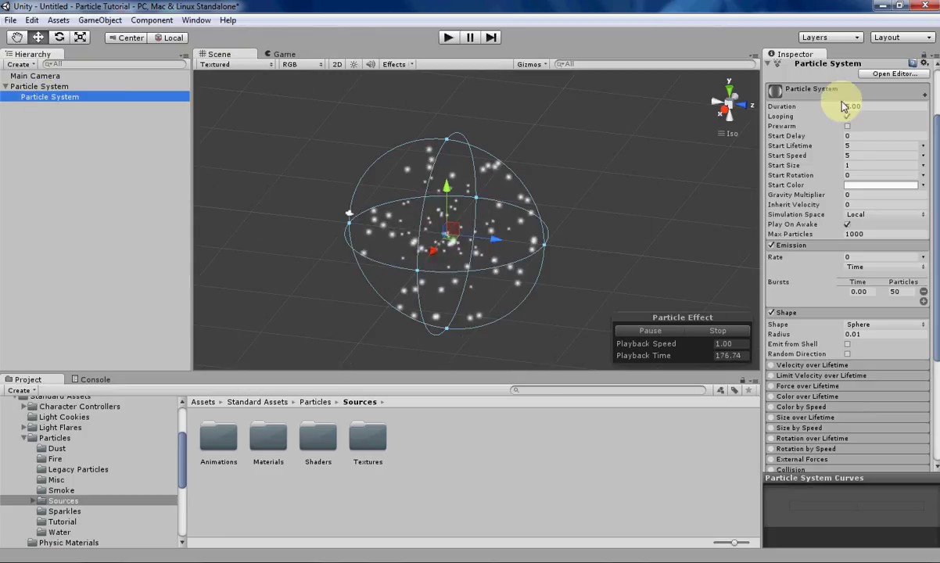
left_click(67, 87)
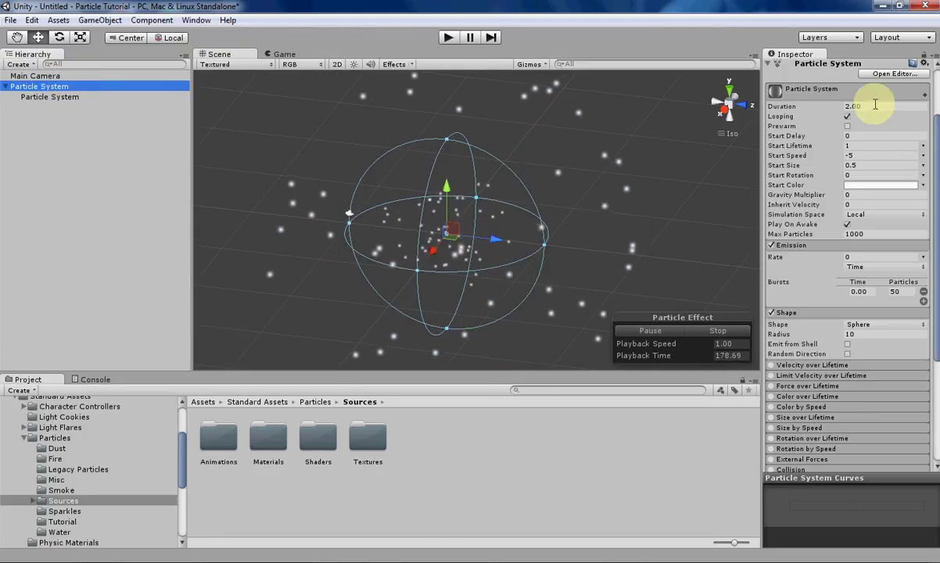
left_click(57, 99)
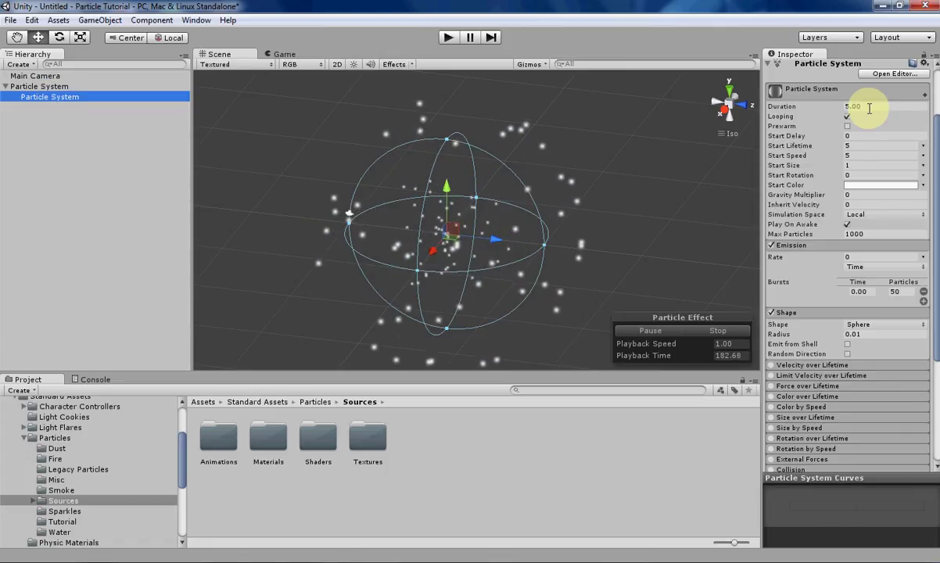
left_click(808, 106)
type("2")
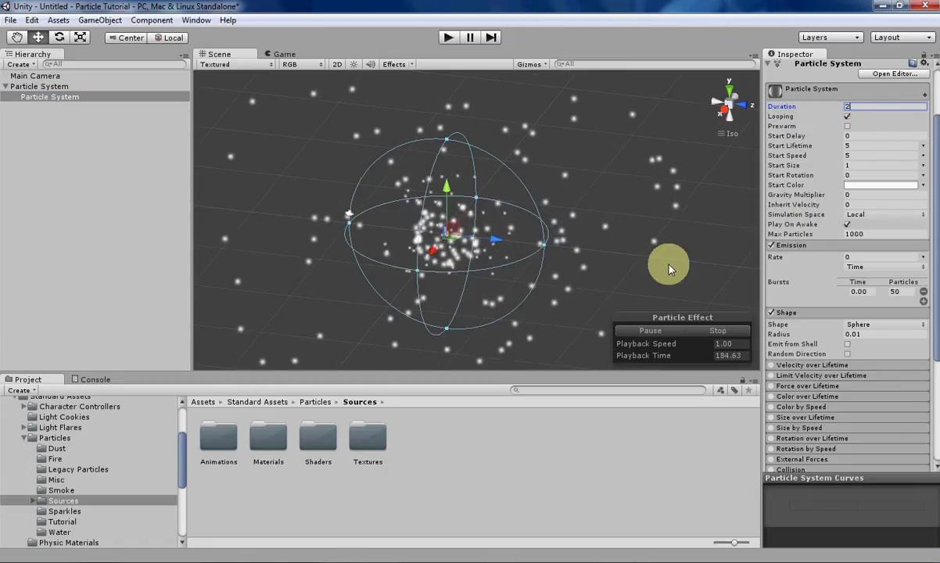
key("Return")
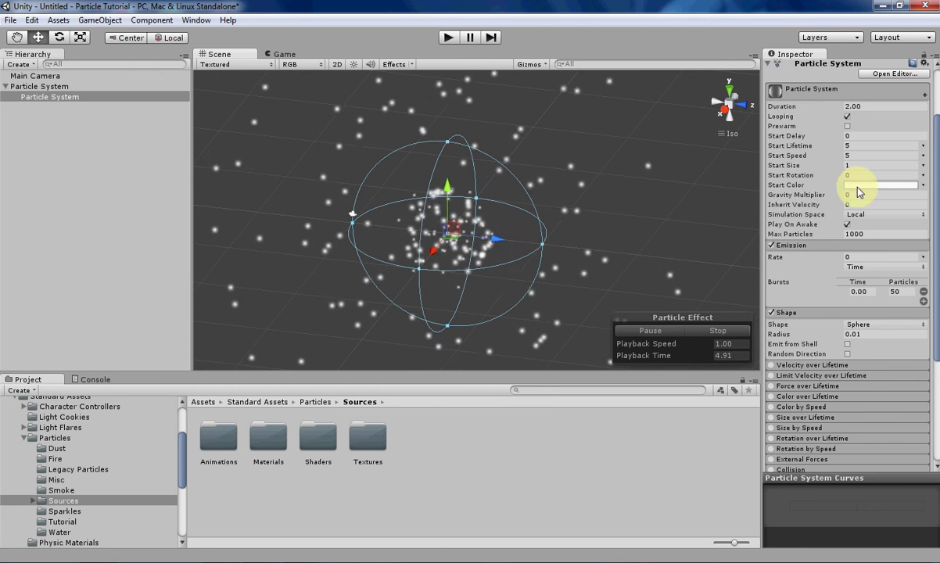
Set the child particle system's start lifetime to 1, matching the parent's
left_click(68, 96)
left_click(56, 87)
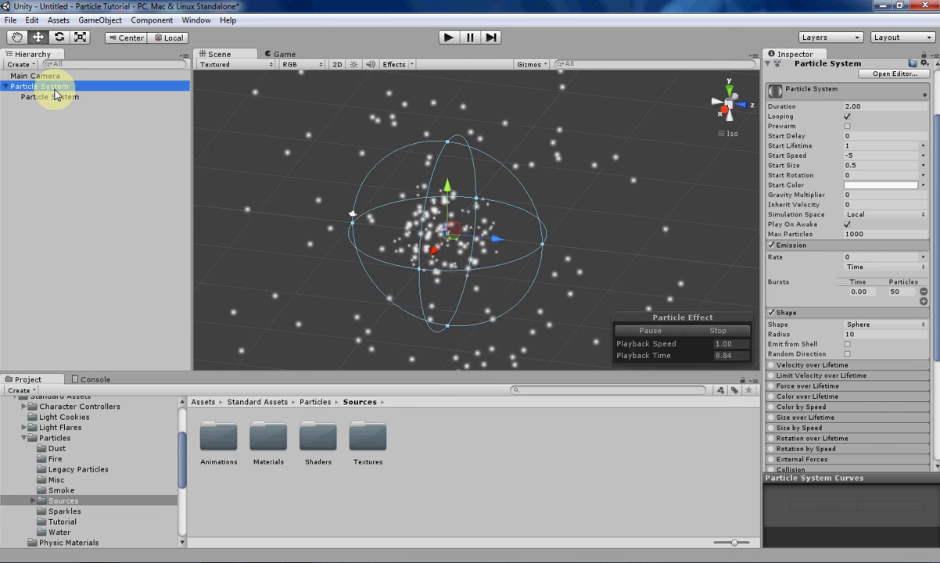
left_click(53, 100)
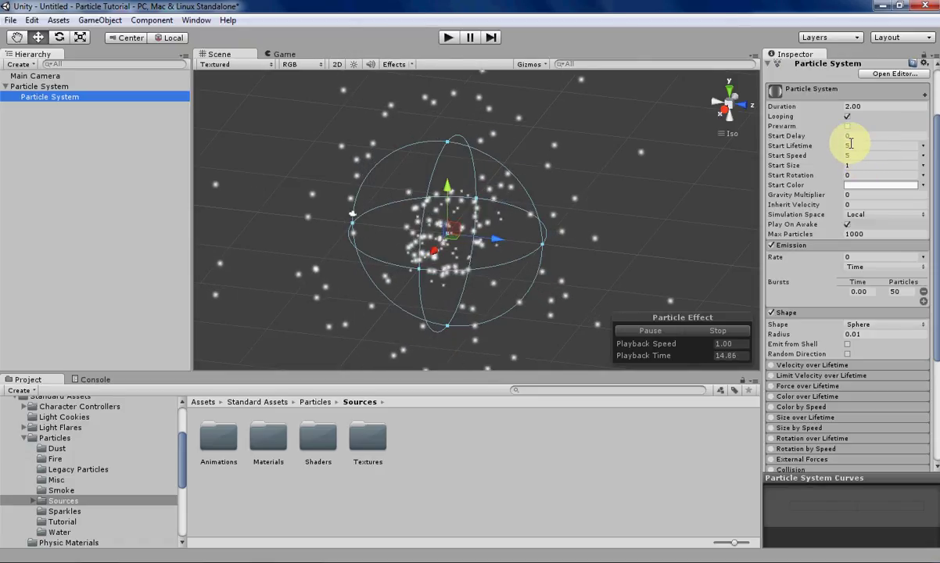
left_click(856, 146)
type("1")
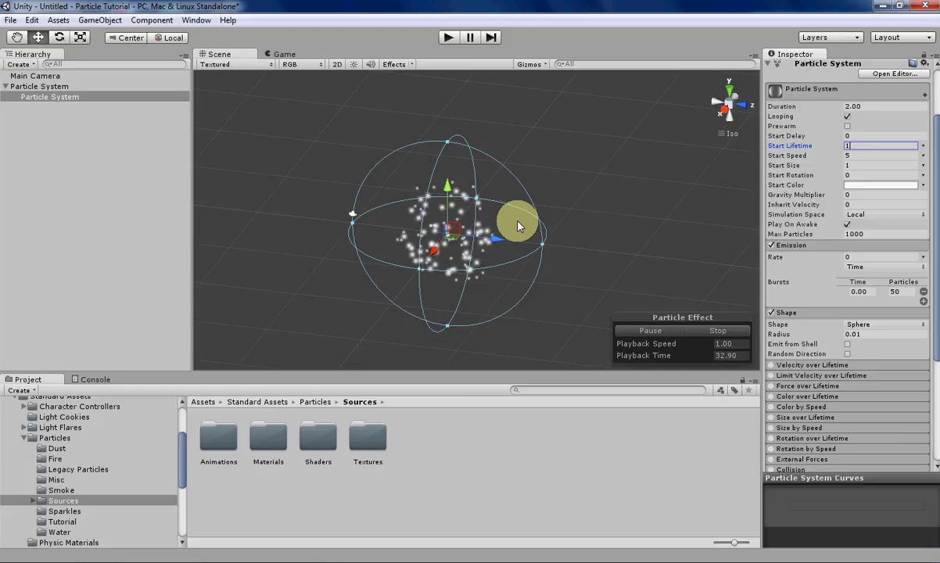
Set the child particle system's start delay to 1 so it bursts after the parent's particles reach the centre
left_click(64, 97)
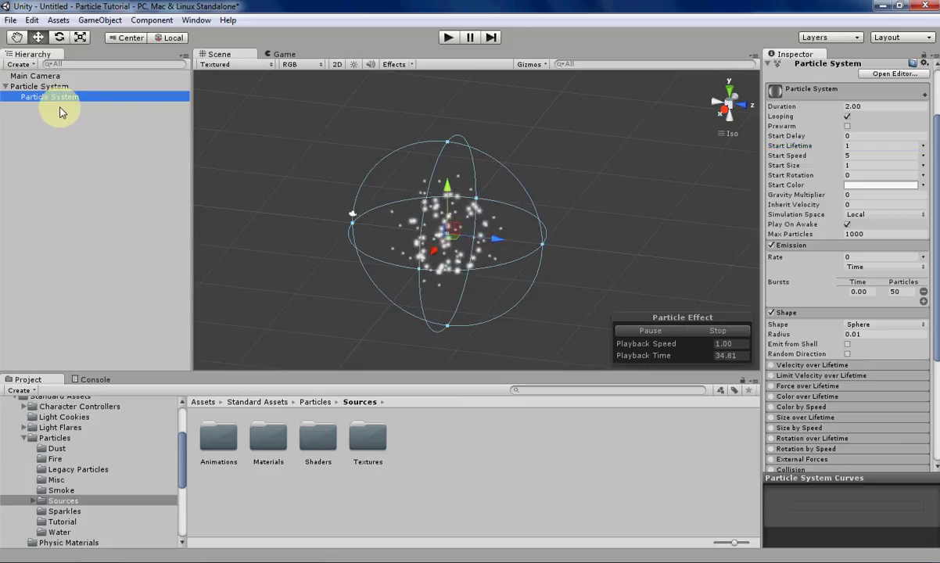
left_click(857, 136)
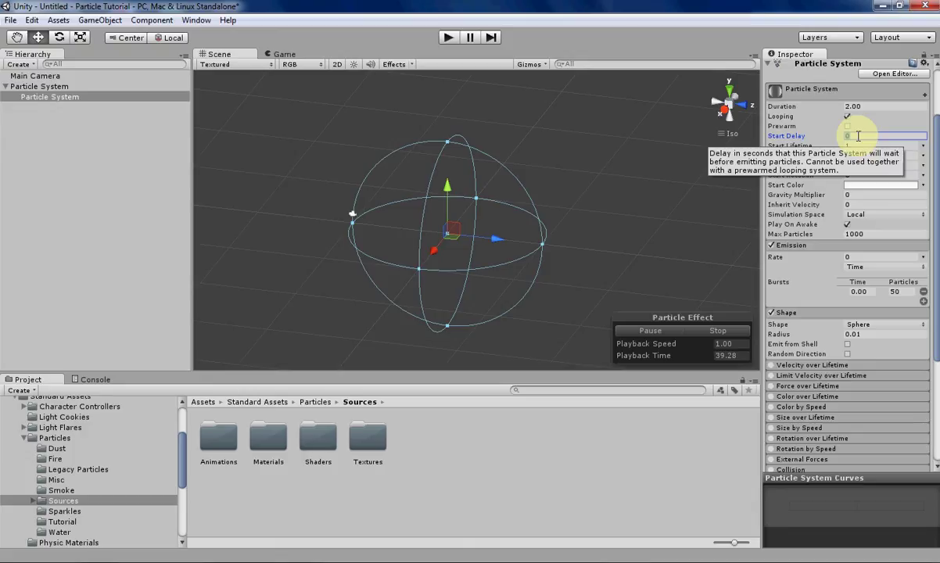
left_click(64, 85)
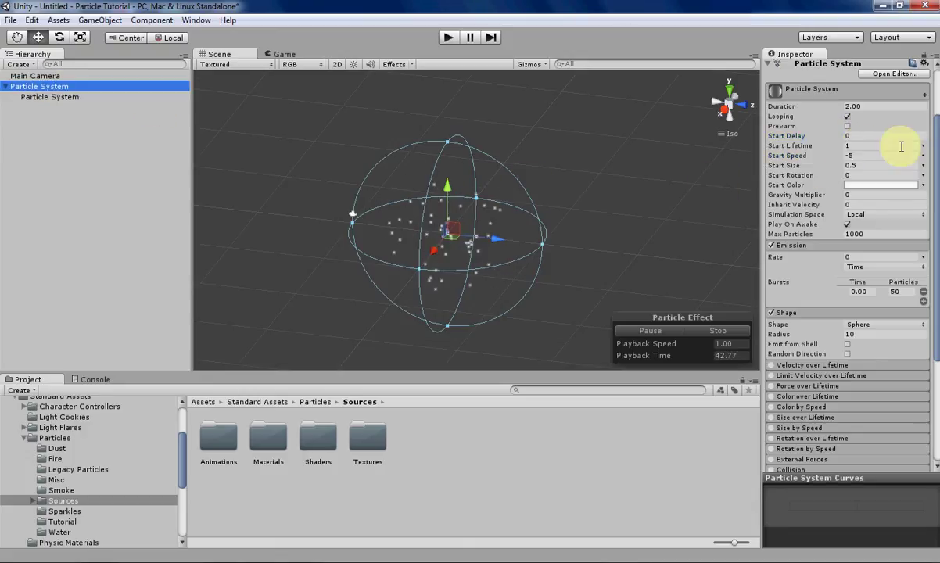
left_click(70, 97)
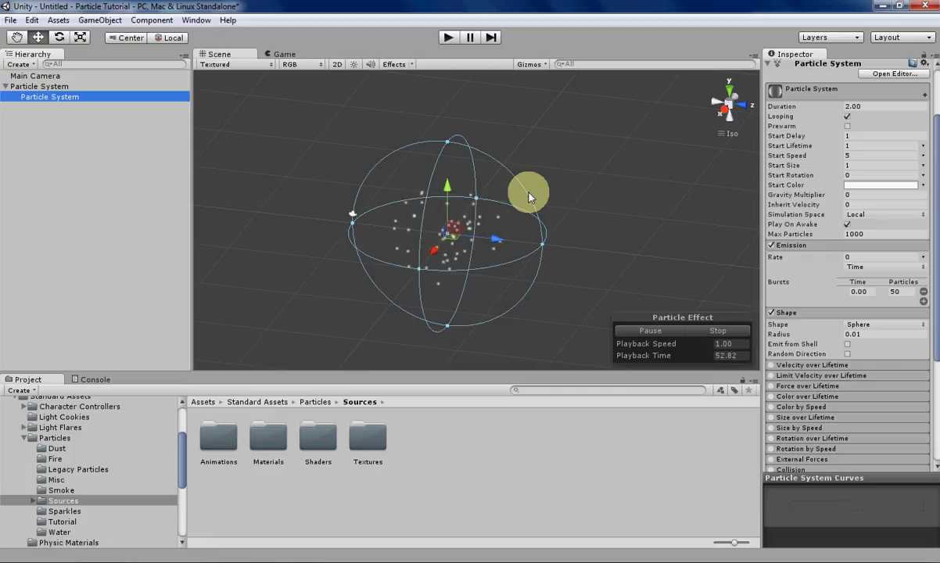
scroll(530, 219, "down", 3)
scroll(528, 222, "up", 6)
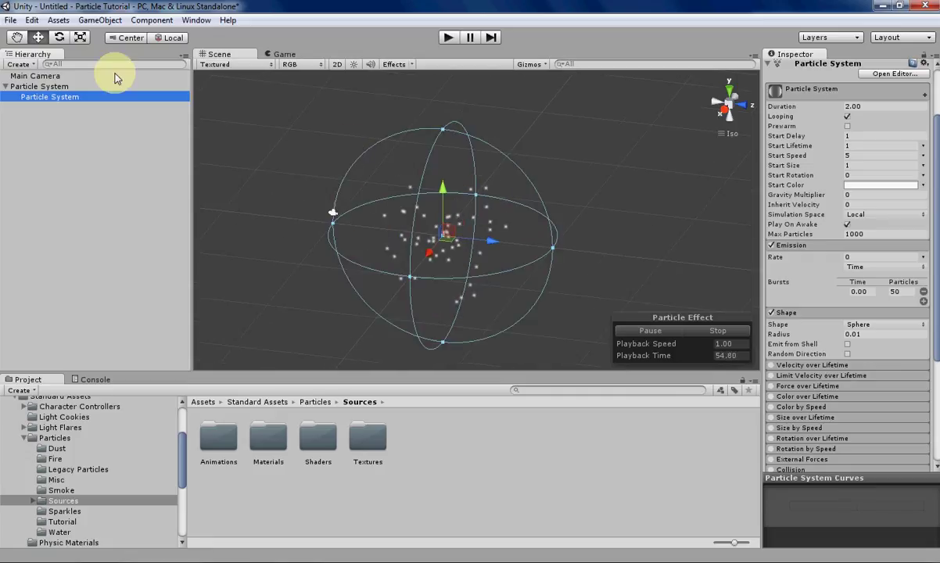
scroll(466, 252, "up", 4)
scroll(465, 251, "down", 4)
mouse_move(467, 250)
right_mouse_down()
mouse_move(497, 237)
mouse_move(400, 237)
mouse_move(472, 237)
right_mouse_up()
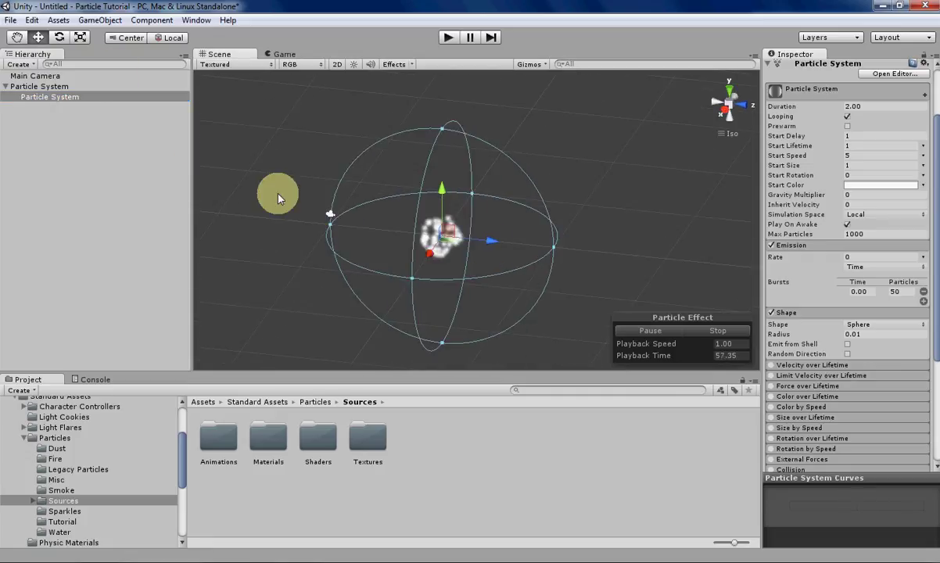
Enable Emit from Shell on the parent particle system and set its sphere radius to 5
left_click(49, 86)
mouse_move(592, 275)
right_mouse_down()
mouse_move(539, 273)
mouse_move(579, 279)
right_mouse_up()
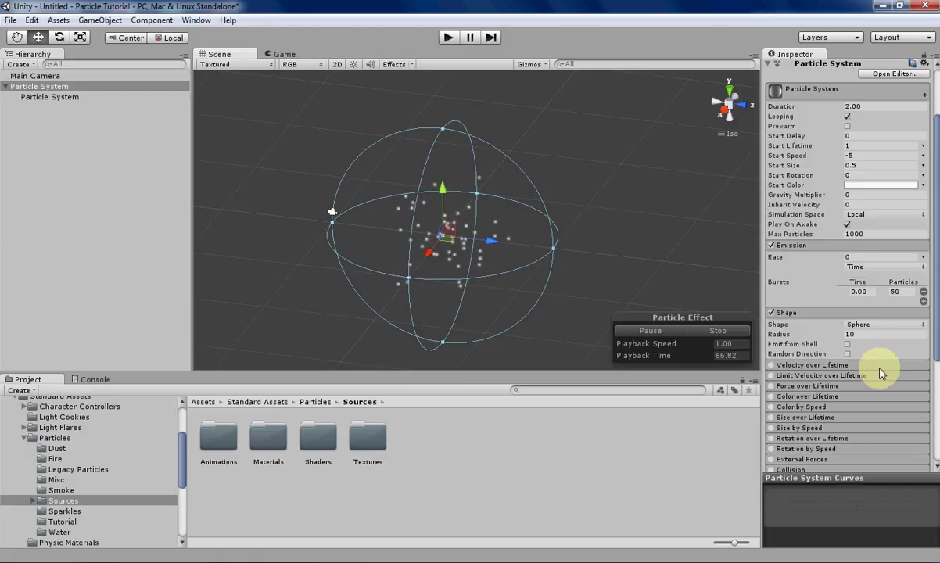
left_click(847, 344)
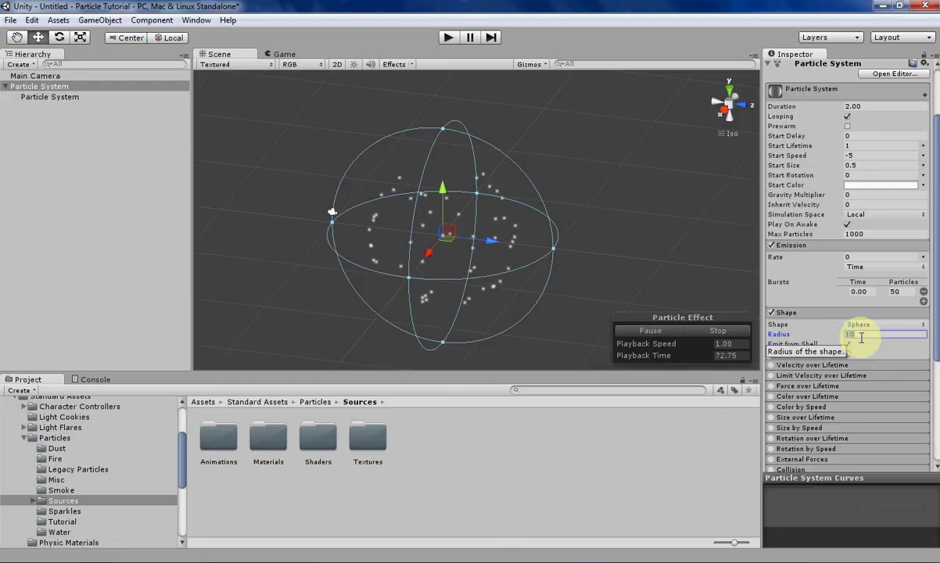
type("7")
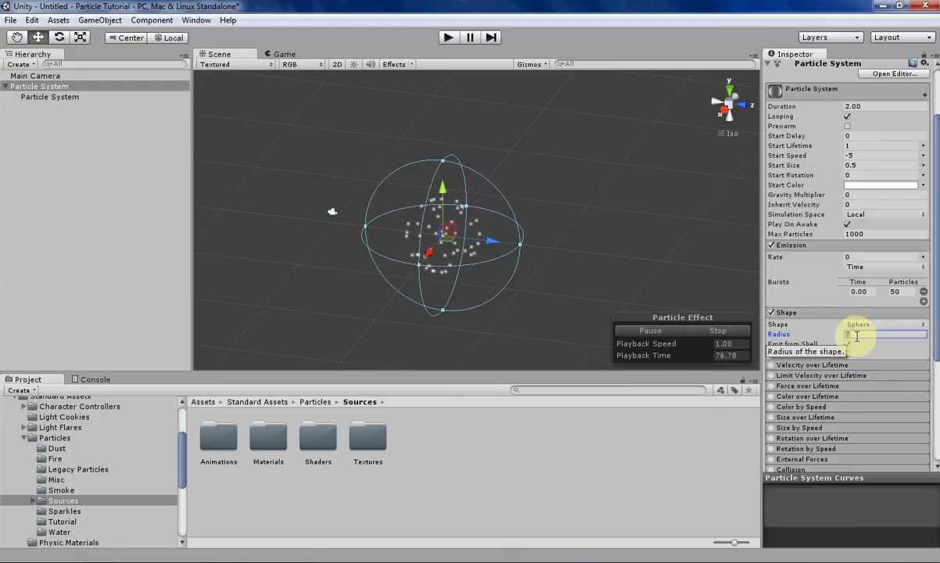
type("5")
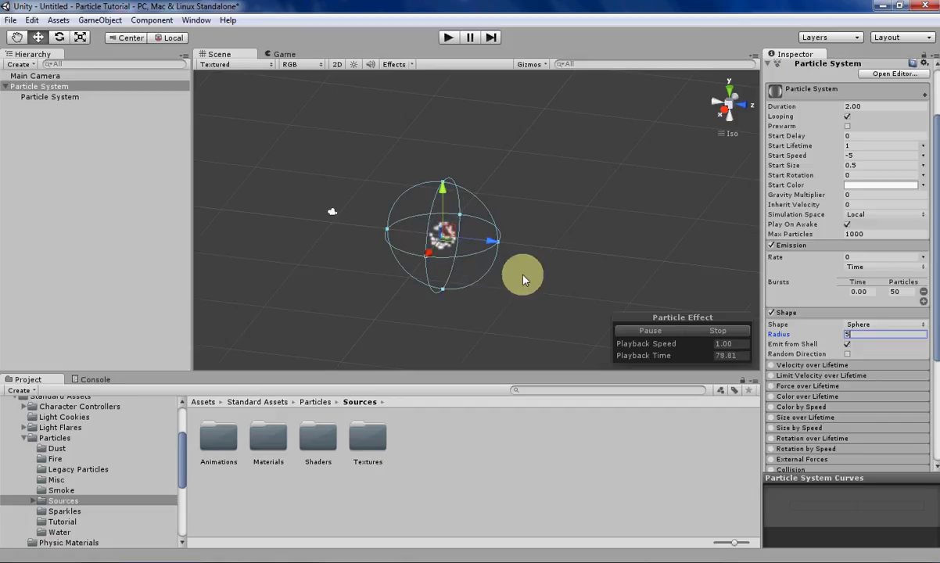
mouse_move(568, 237)
right_mouse_down()
mouse_move(535, 233)
mouse_move(574, 229)
right_mouse_up()
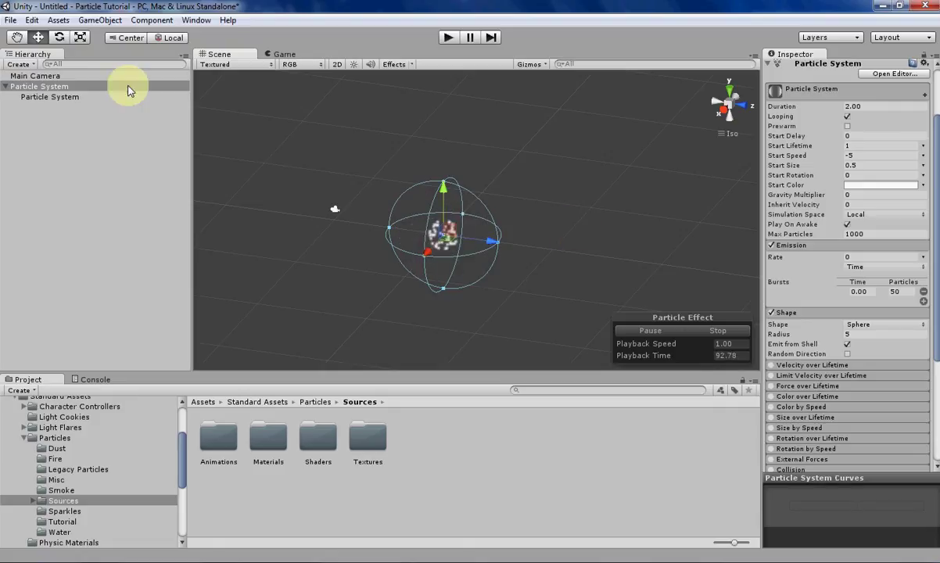
Set the child particle system's gravity multiplier to 1, start speed to 10 and start size to 0.5
left_click(79, 100)
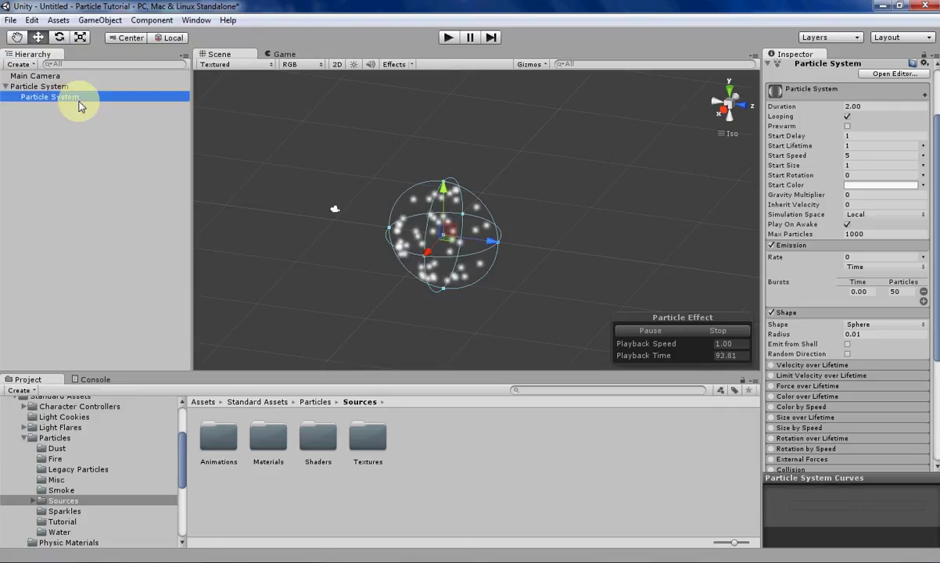
scroll(867, 254, "up", 1)
left_click(862, 234)
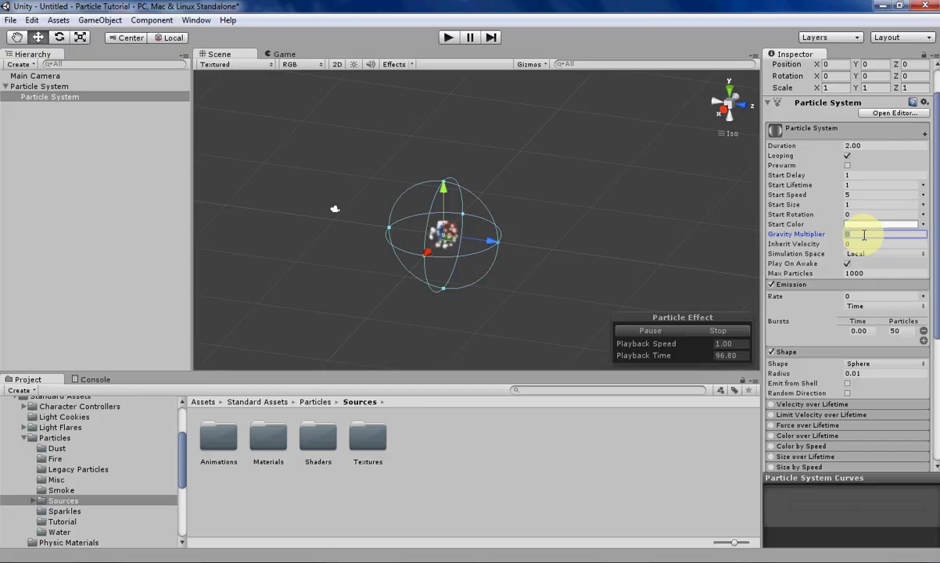
left_click(852, 195)
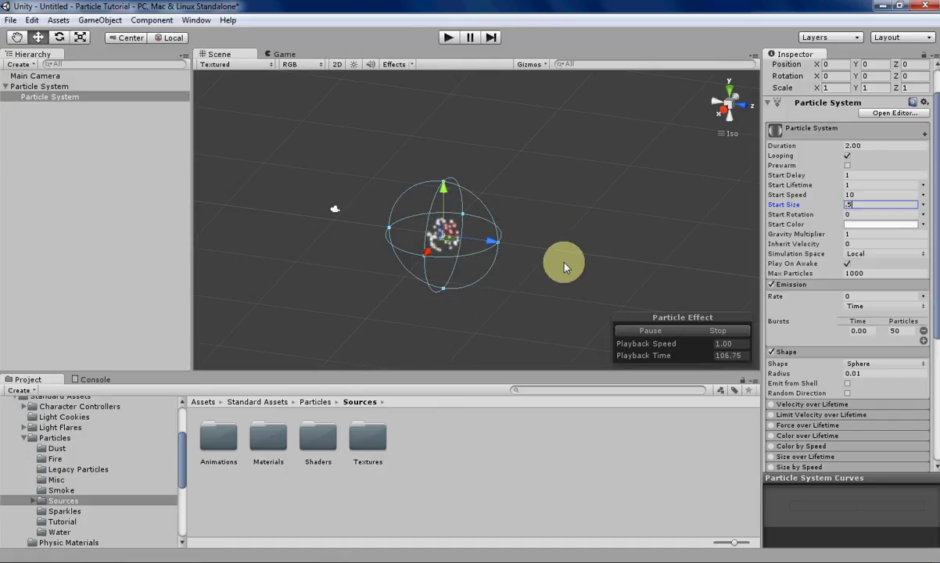
Examine the combined inward and outward bursts from several angles and review the child particle system's settings and modules
scroll(521, 262, "down", 2)
left_click_drag(550, 298, 500, 260, "alt")
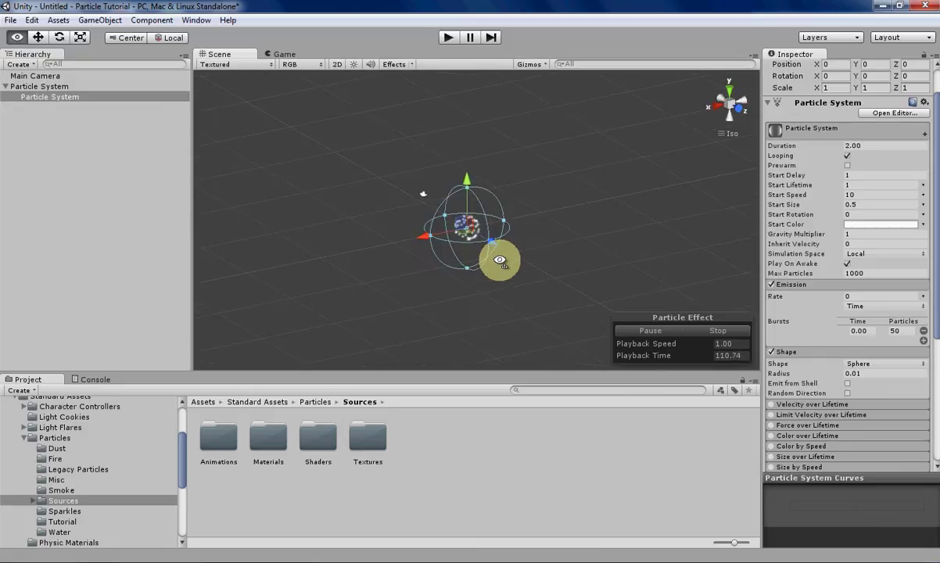
middle_click_drag(522, 224, 435, 247)
left_click_drag(388, 242, 474, 249, "alt")
middle_click_drag(381, 262, 412, 261)
scroll(456, 243, "up", 4)
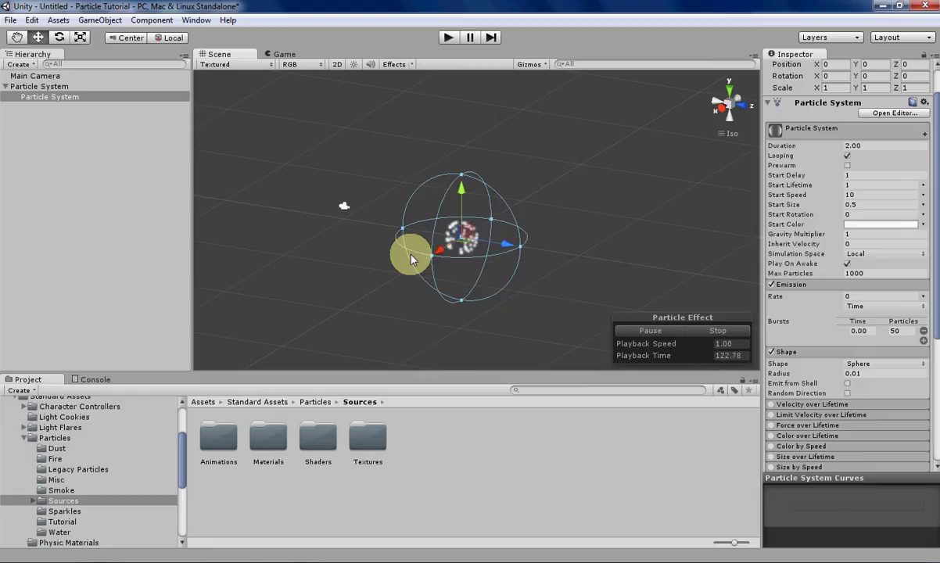
scroll(929, 269, "up", 2)
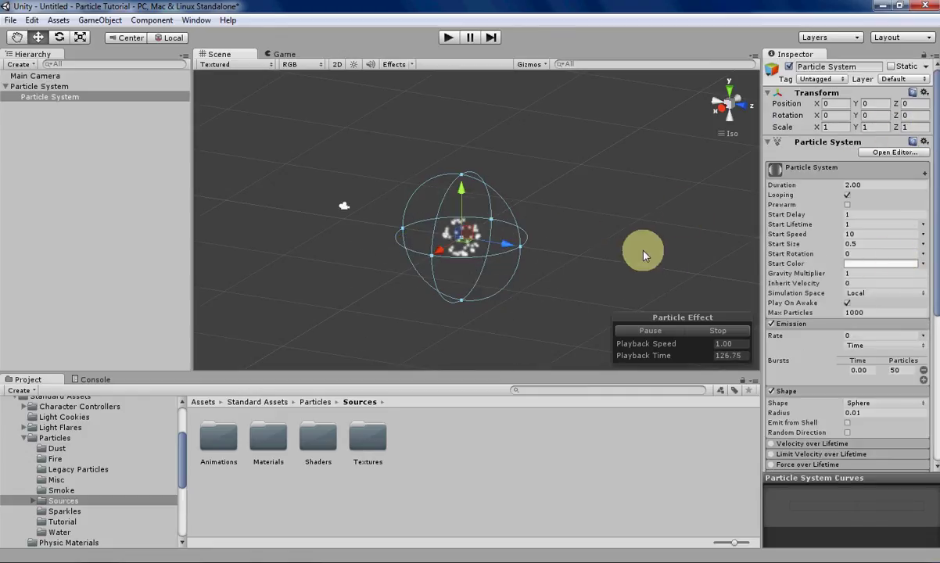
right_click_drag(595, 239, 492, 243)
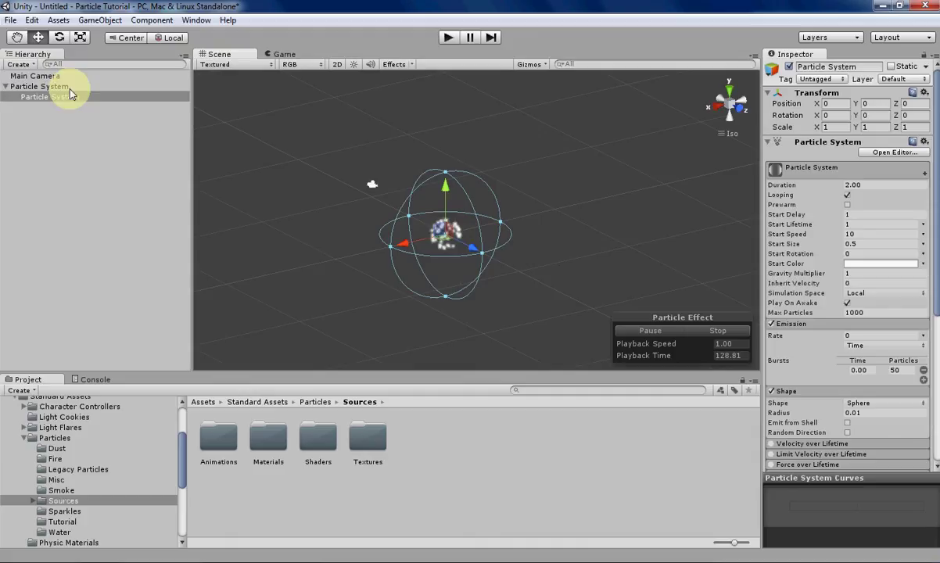
left_click_drag(420, 188, 525, 182, "alt")
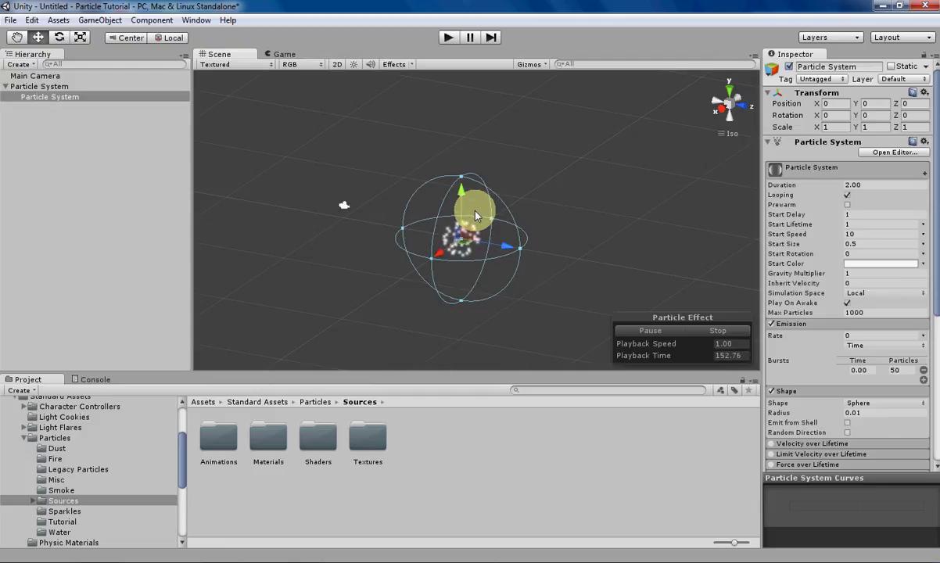
right_click_drag(630, 254, 563, 250)
scroll(561, 251, "down", 4)
left_click_drag(561, 255, 539, 255, "alt")
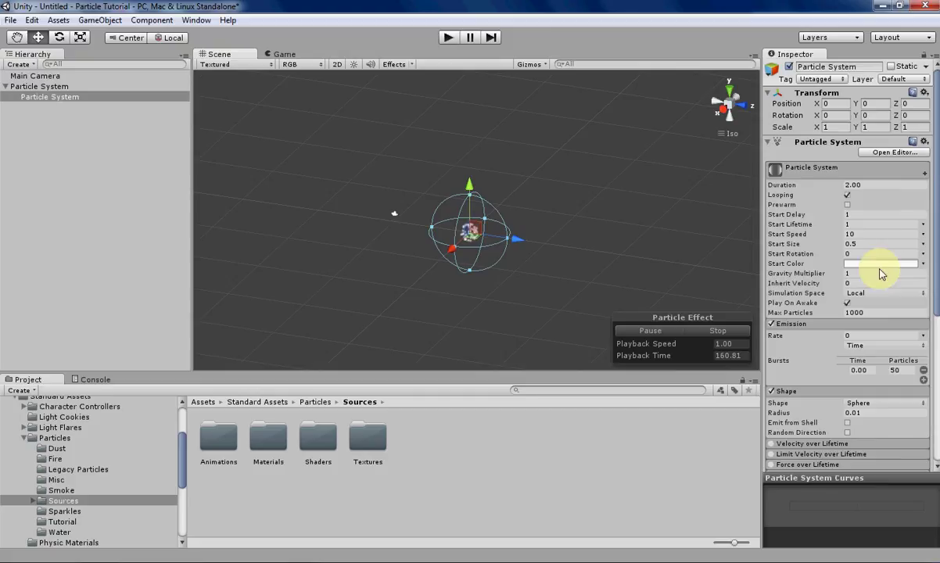
scroll(790, 321, "down", 3)
scroll(805, 309, "down", 5)
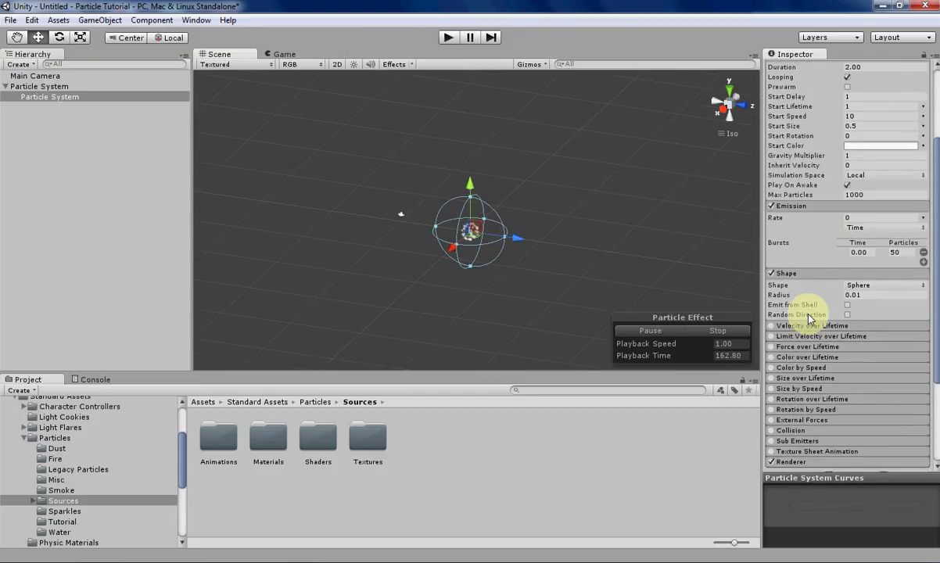